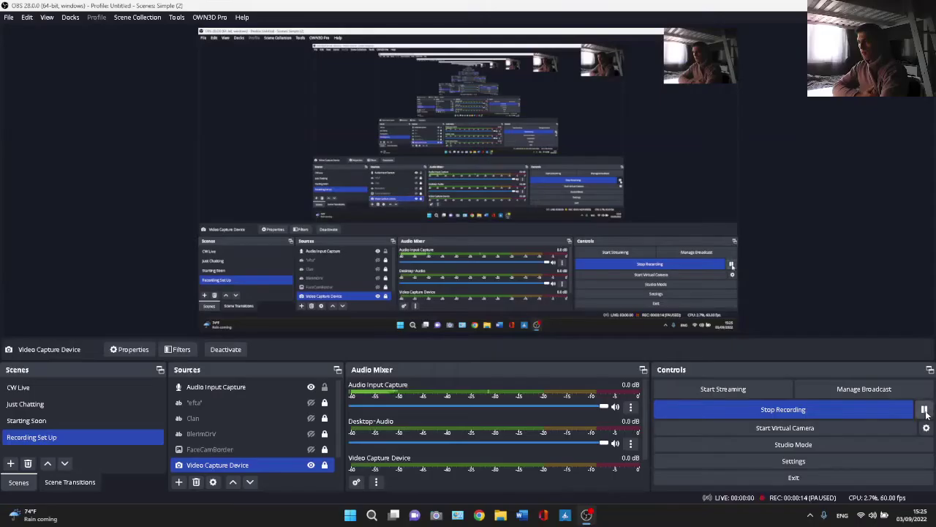
click(924, 410)
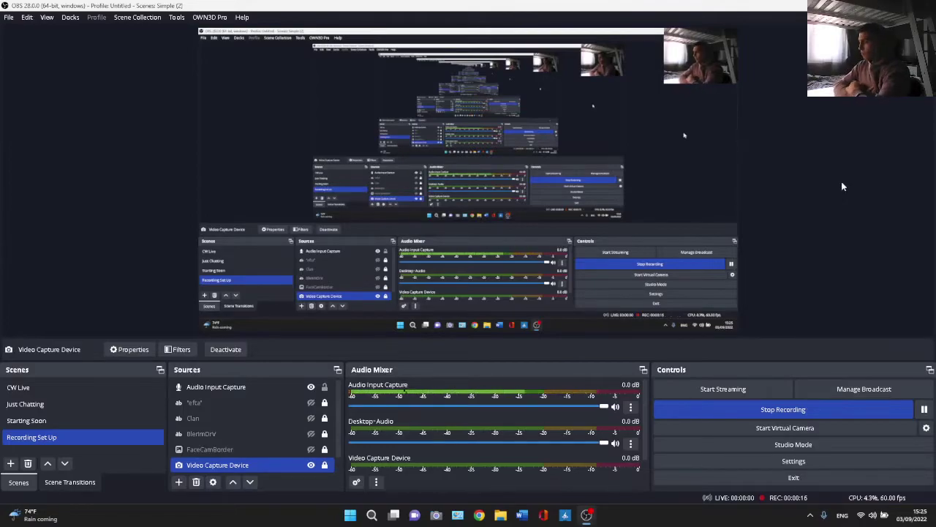
Switch to Chrome and search Google for "ReShaders".
key(super+d)
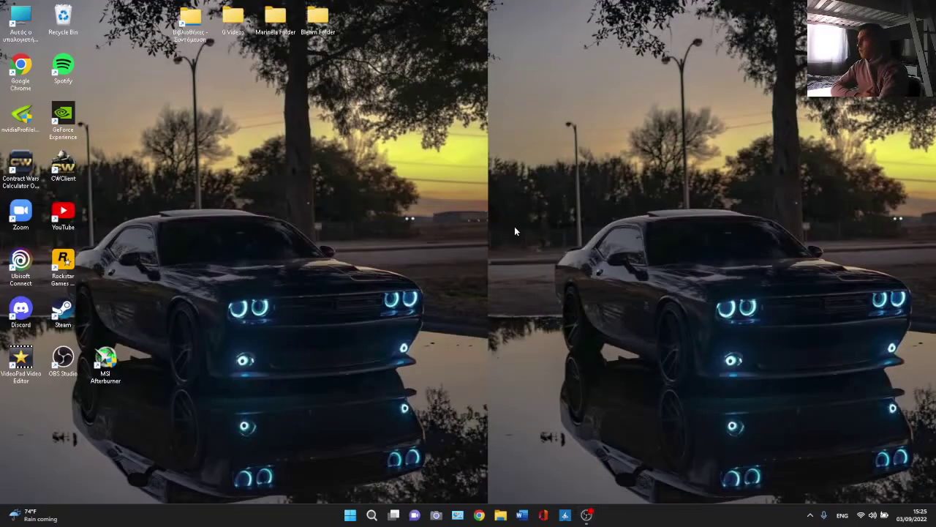
click(479, 516)
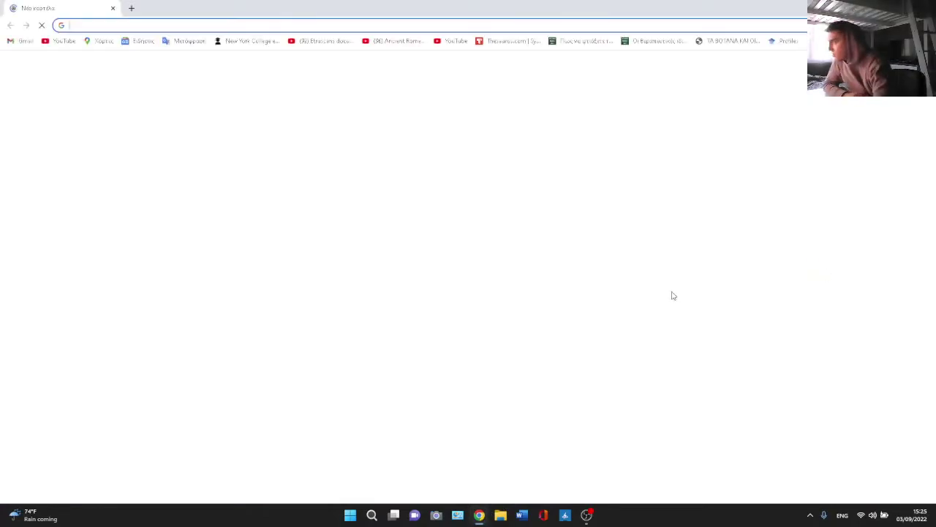
click(135, 25)
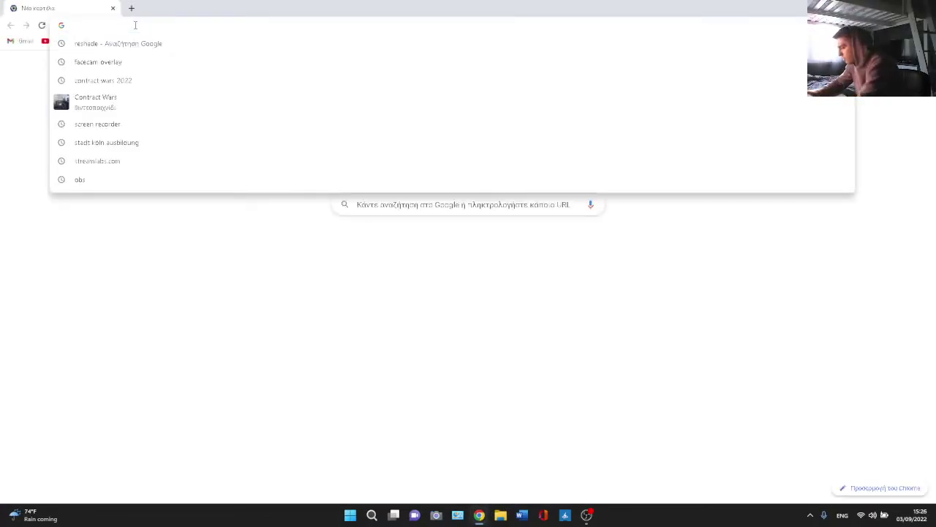
text(ReShaders)
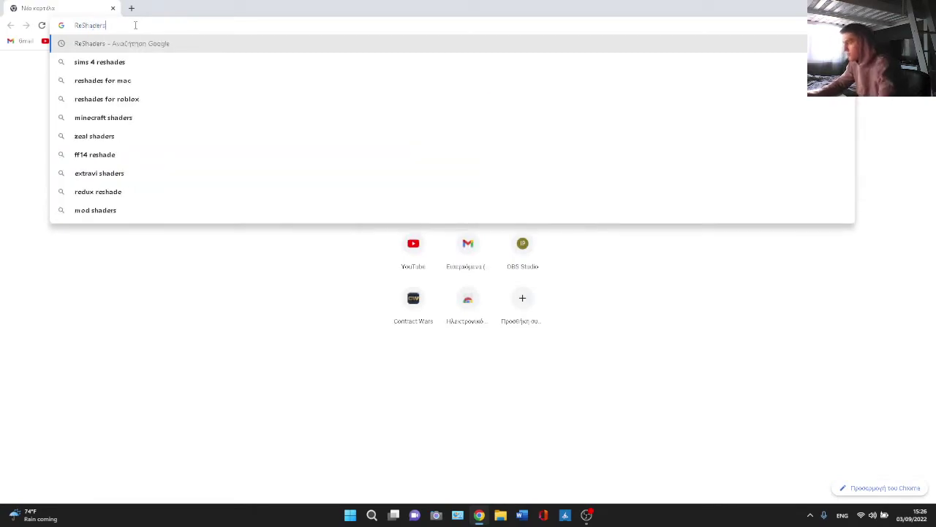
key(Return)
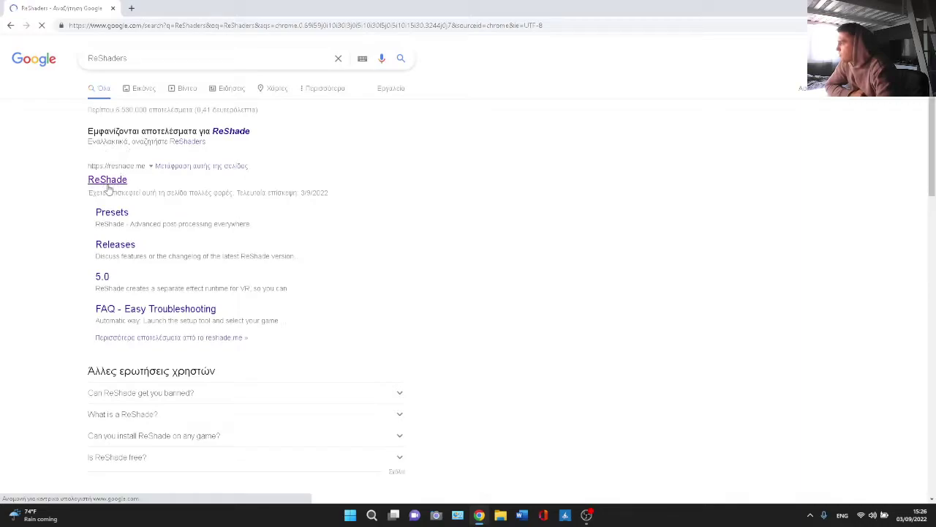
Download the ReShade 5.4.0 installer from reshade.me and show the downloaded file in its folder.
click(374, 189)
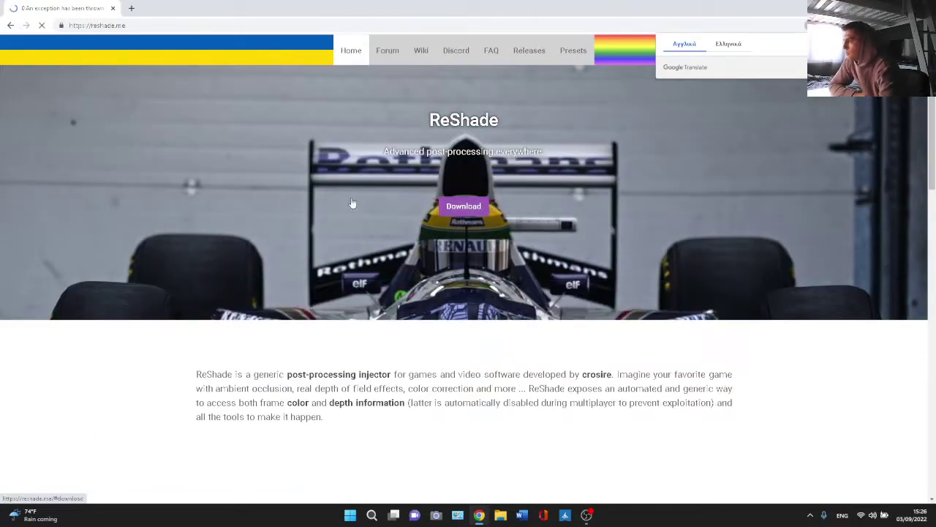
click(458, 205)
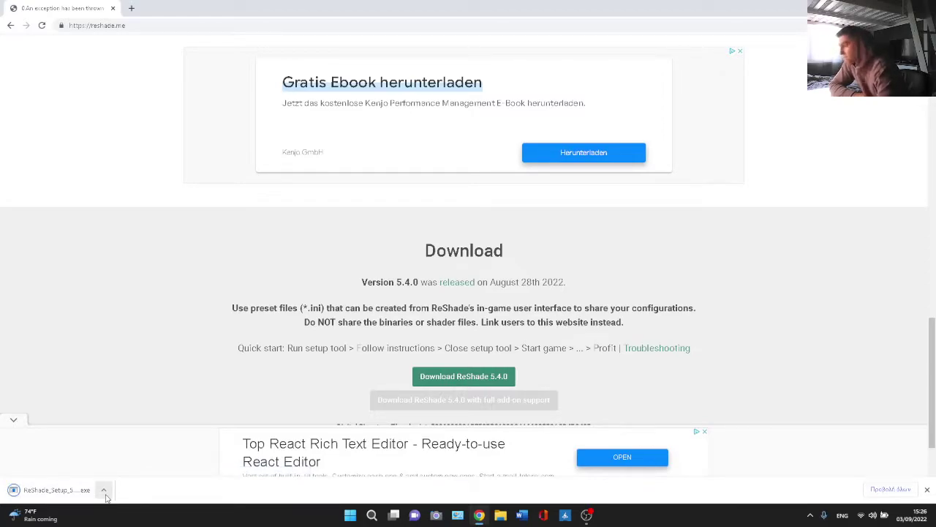
click(104, 490)
click(157, 456)
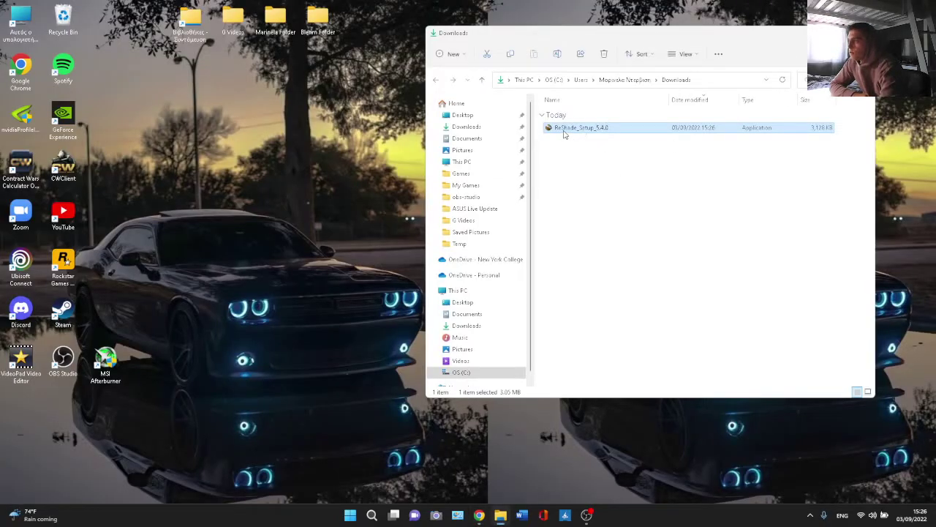
Run ReShade_Setup_5.4.0 and choose CWClientLauncher.exe in C:\Games\CWClient as the game to set up.
double_click(564, 131)
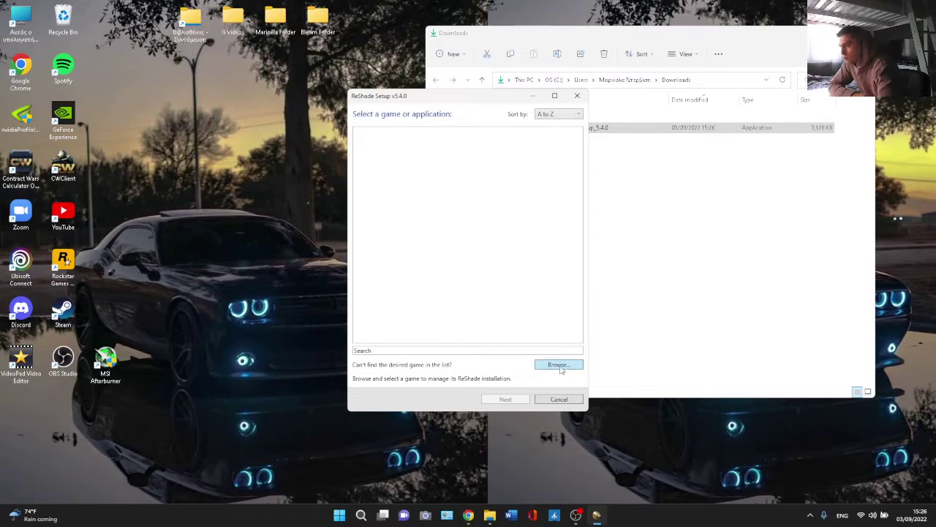
click(558, 365)
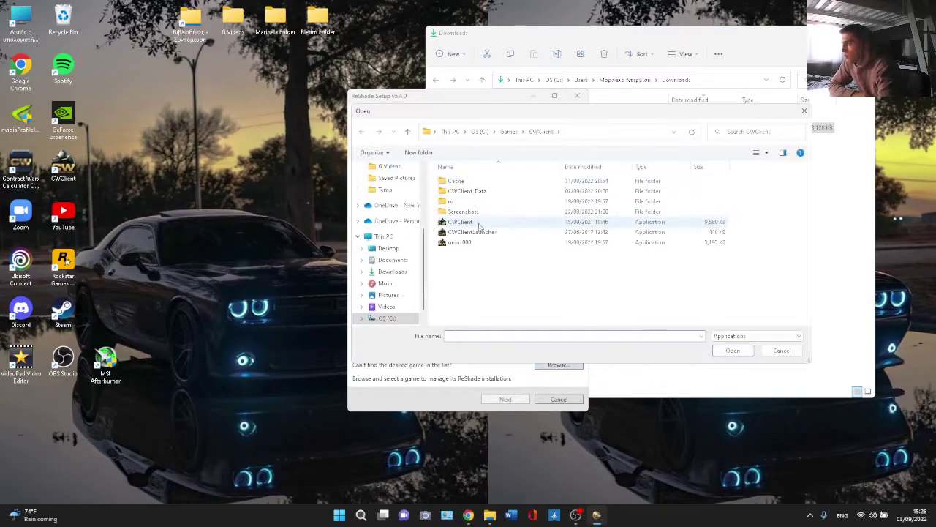
click(471, 232)
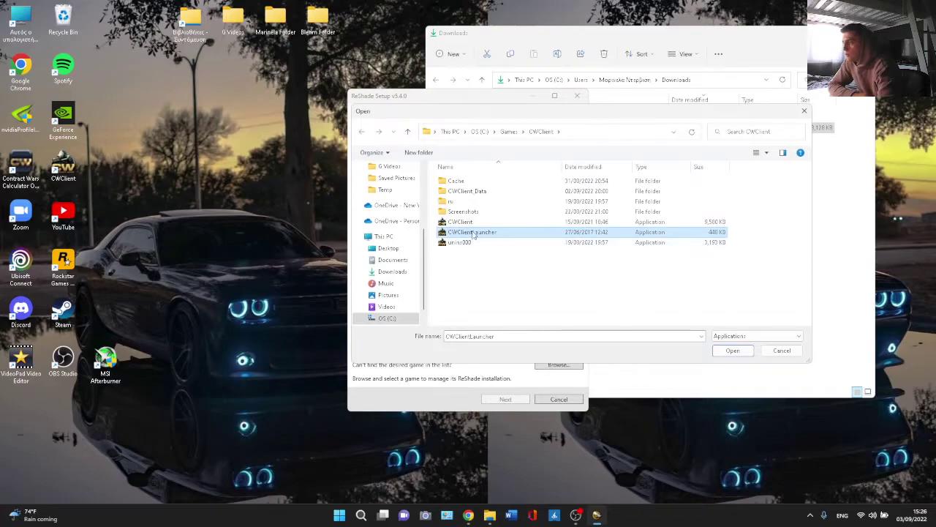
click(732, 350)
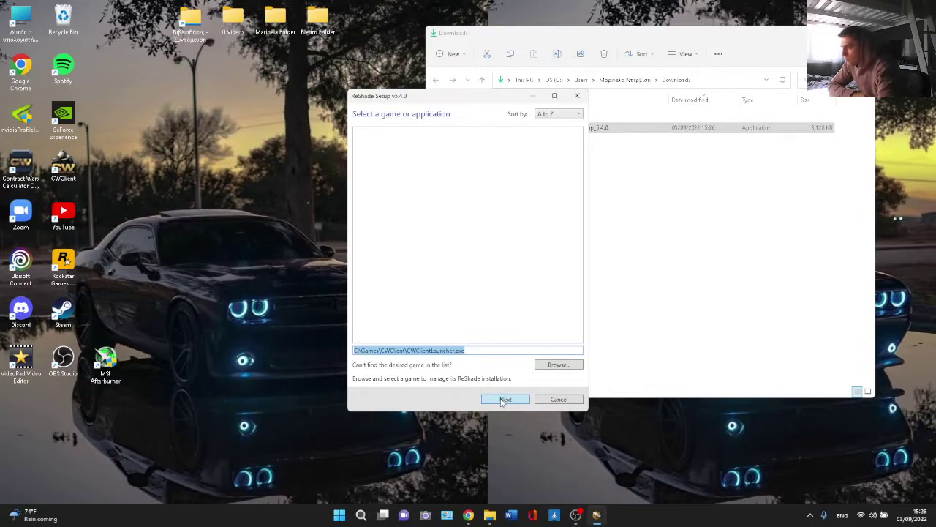
click(505, 399)
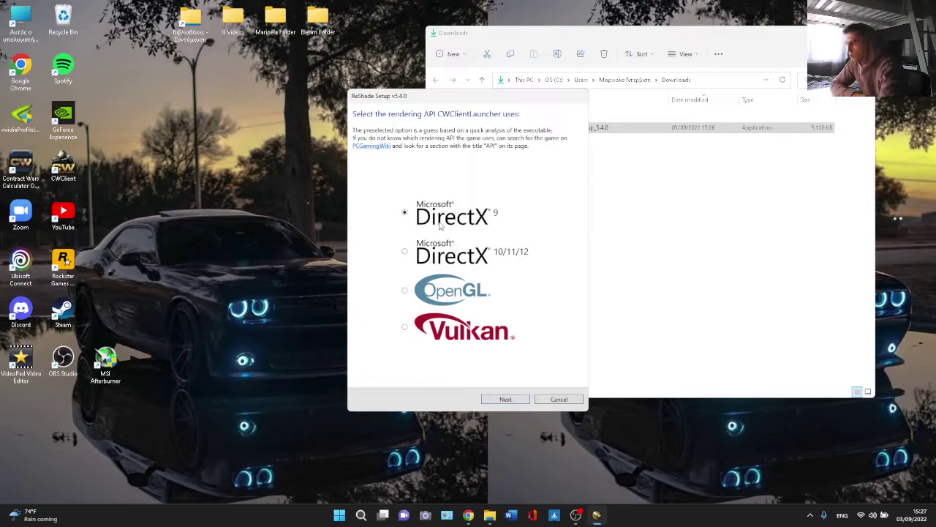
Accept DirectX 9 as the rendering API and continue without choosing a preset file.
click(506, 399)
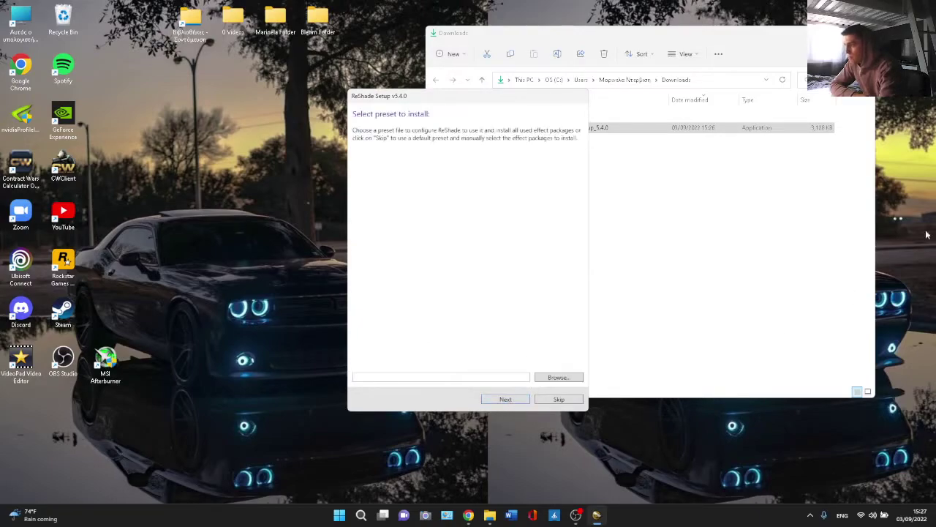
click(506, 399)
Install ReShade with all effect packages checked, finish the setup and close the Downloads folder.
click(576, 115)
click(559, 114)
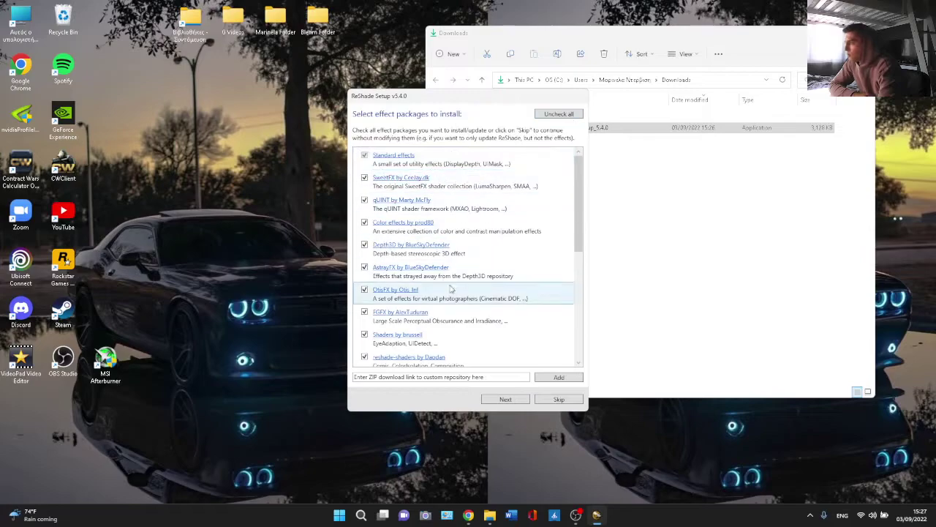
scroll(370, 314, down, 3)
scroll(373, 322, down, 1)
scroll(375, 322, up, 6)
scroll(439, 300, down, 5)
scroll(461, 292, down, 1)
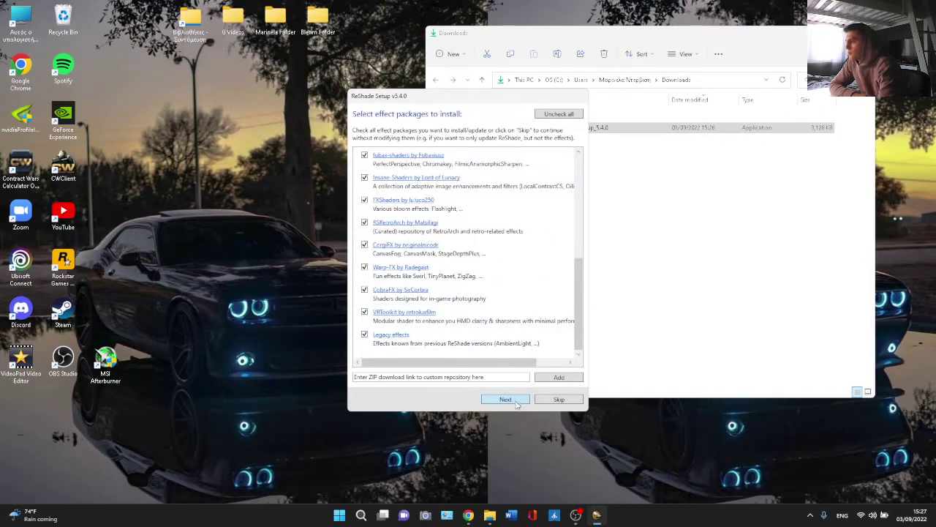
click(507, 399)
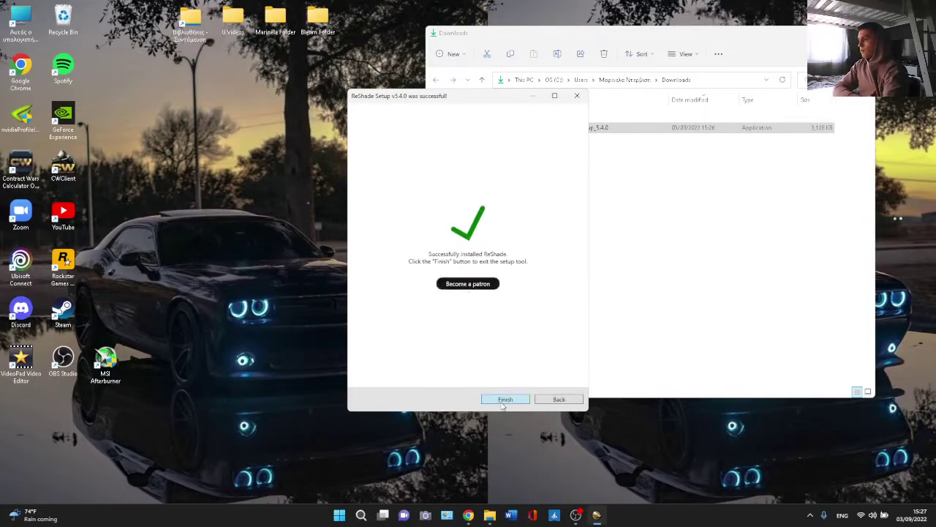
click(498, 403)
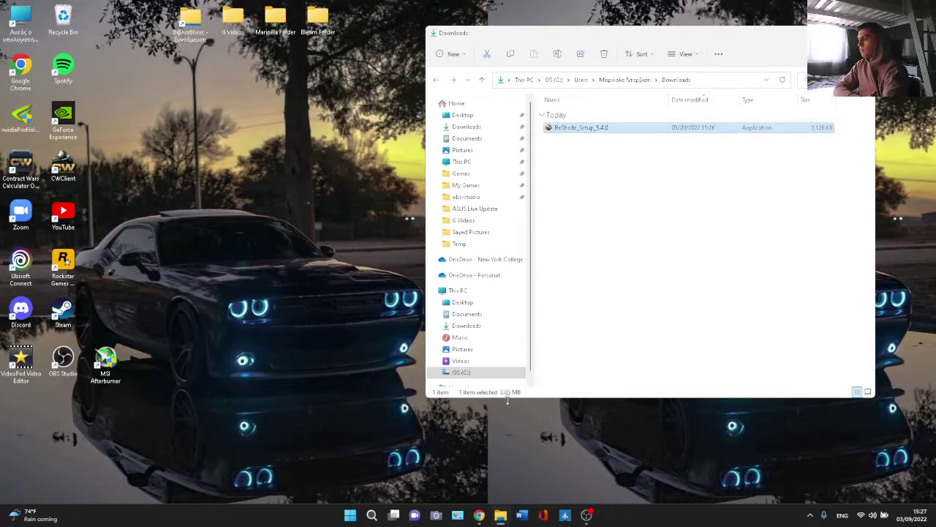
click(864, 33)
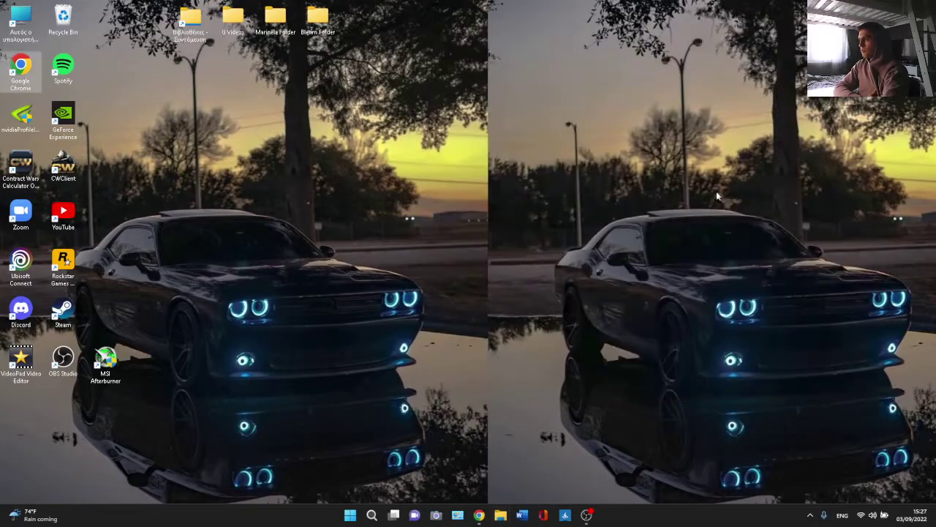
Open the Shaders folder inside Games\CWClient\reshade-shaders and look through the installed effect files.
click(502, 515)
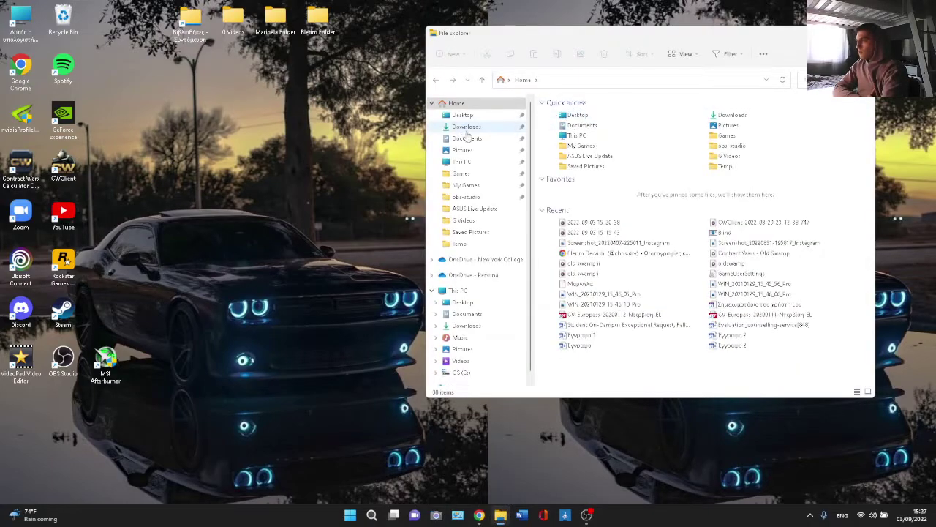
click(462, 174)
double_click(578, 115)
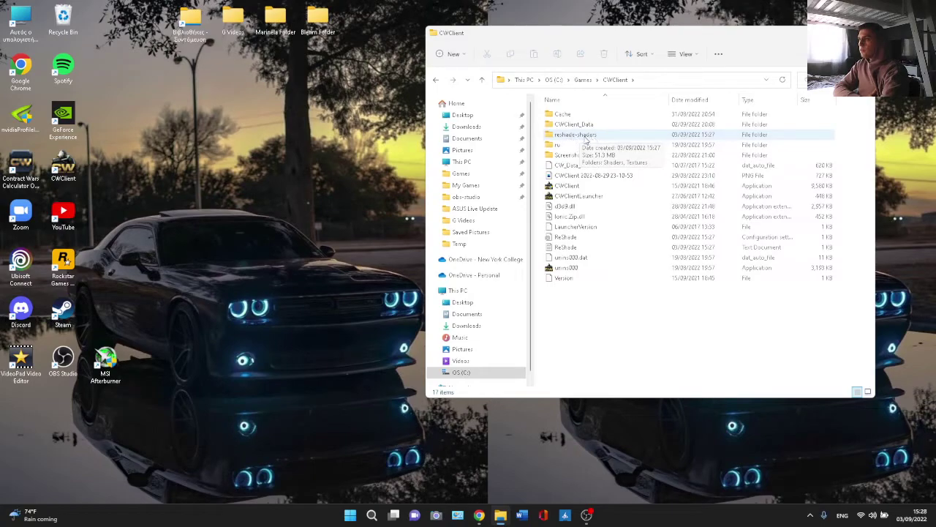
double_click(586, 136)
click(582, 117)
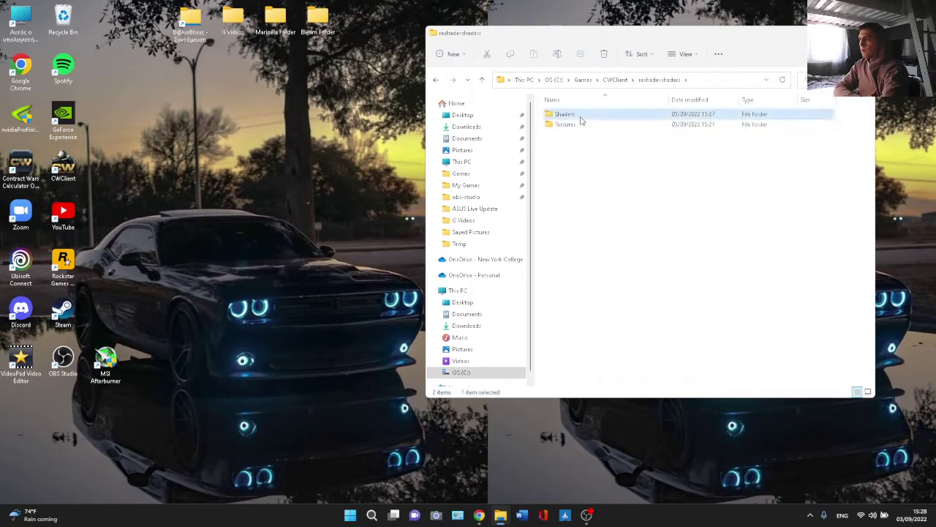
double_click(582, 119)
scroll(600, 285, down, 7)
scroll(611, 242, up, 7)
scroll(614, 251, down, 14)
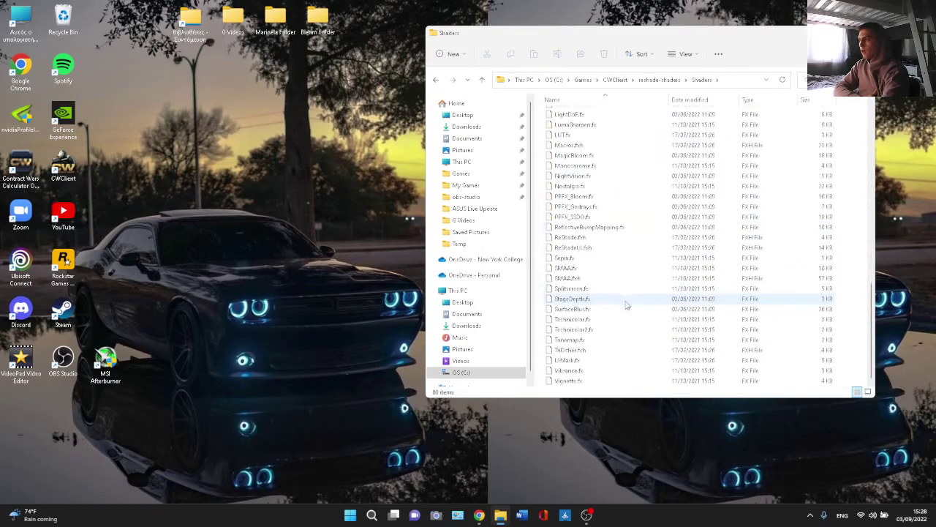
scroll(644, 278, up, 14)
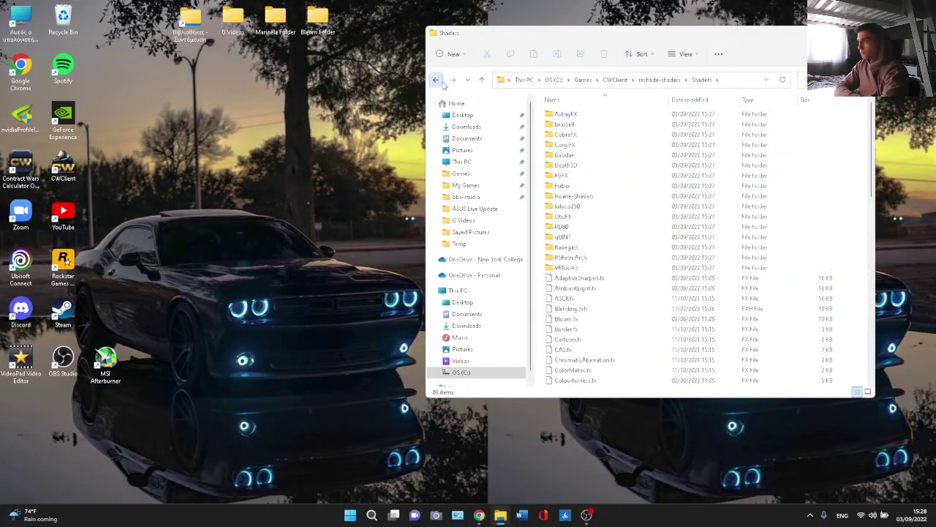
Look through the contents of the Textures folder in reshade-shaders.
click(436, 81)
double_click(585, 125)
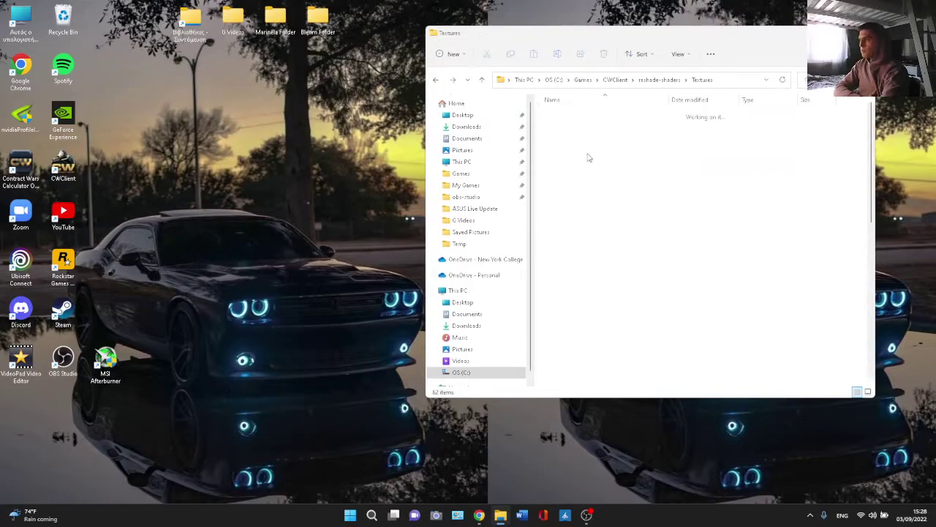
scroll(589, 219, down, 3)
scroll(588, 219, up, 3)
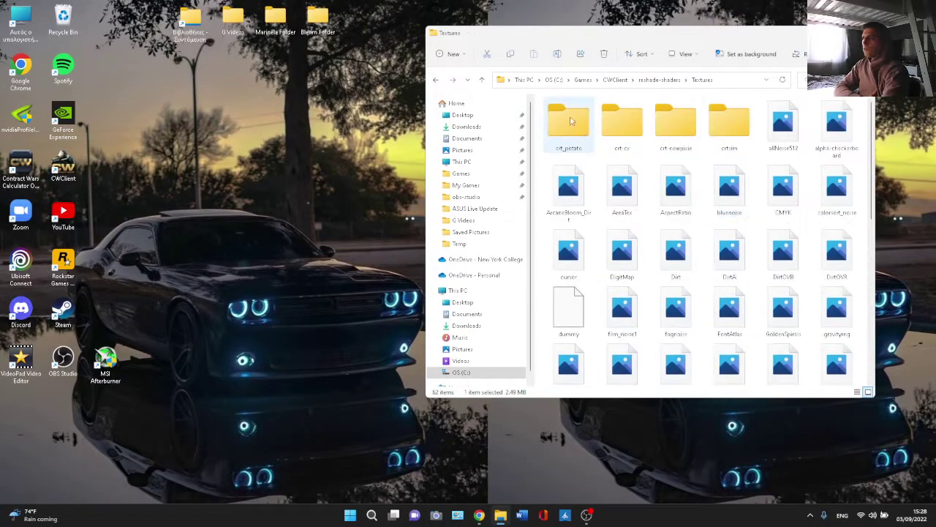
Delete the Textures folder from reshade-shaders.
click(437, 80)
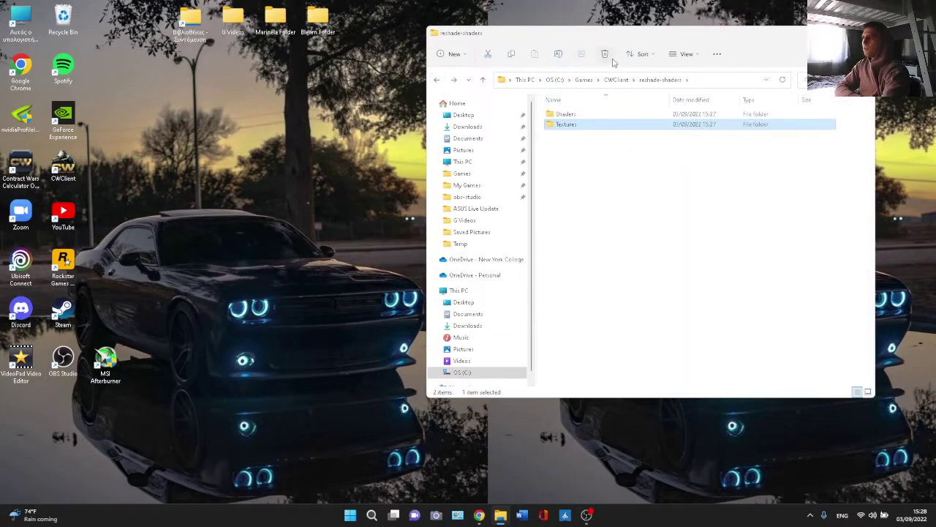
click(607, 57)
View the Shaders folder's contents again and close the folder window.
click(568, 118)
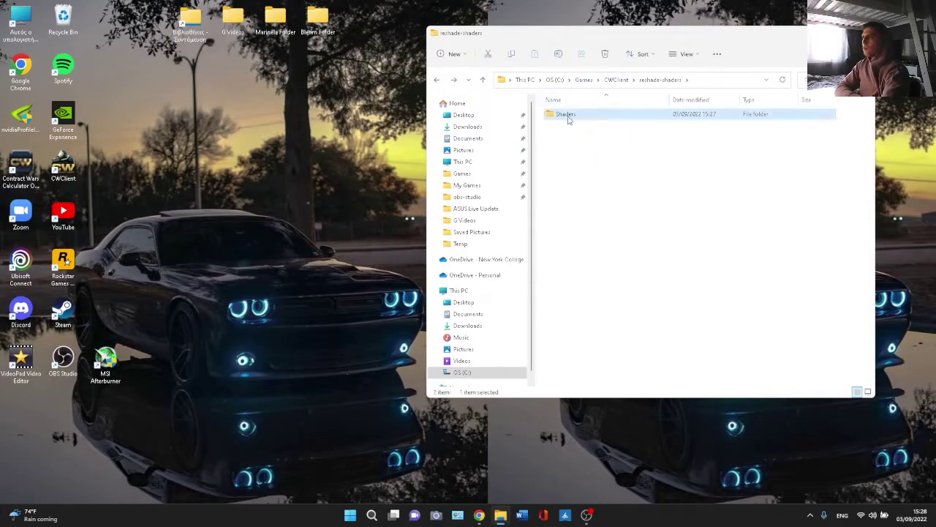
double_click(569, 117)
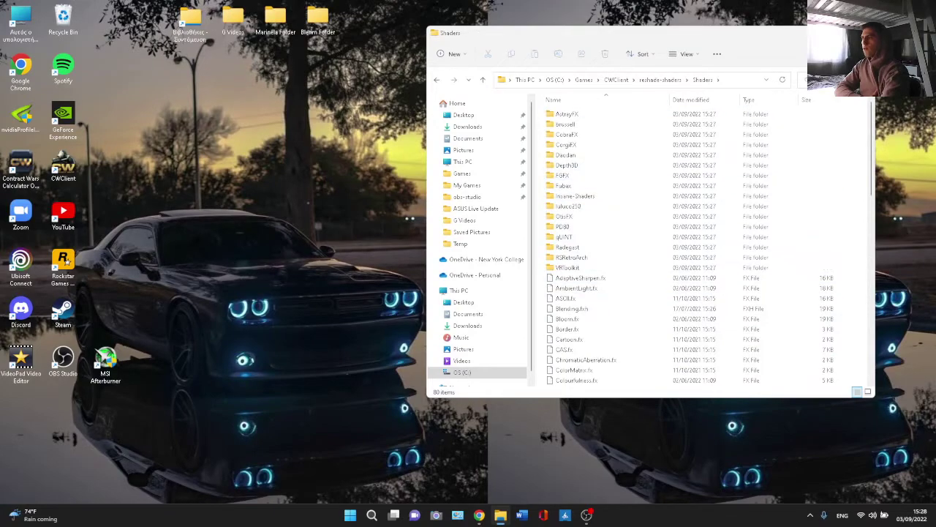
click(861, 32)
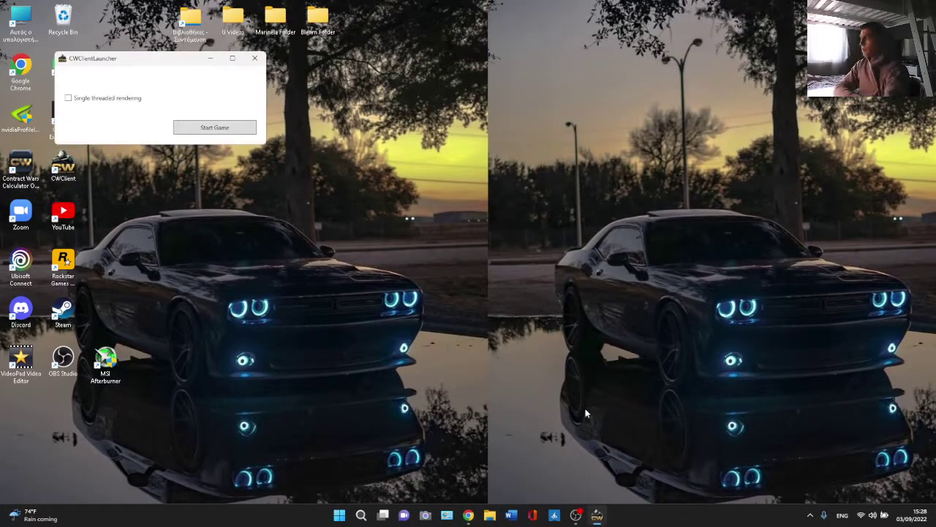
Start the game from the CWClientLauncher window with single threaded rendering left unchecked.
drag(161, 58, 496, 91)
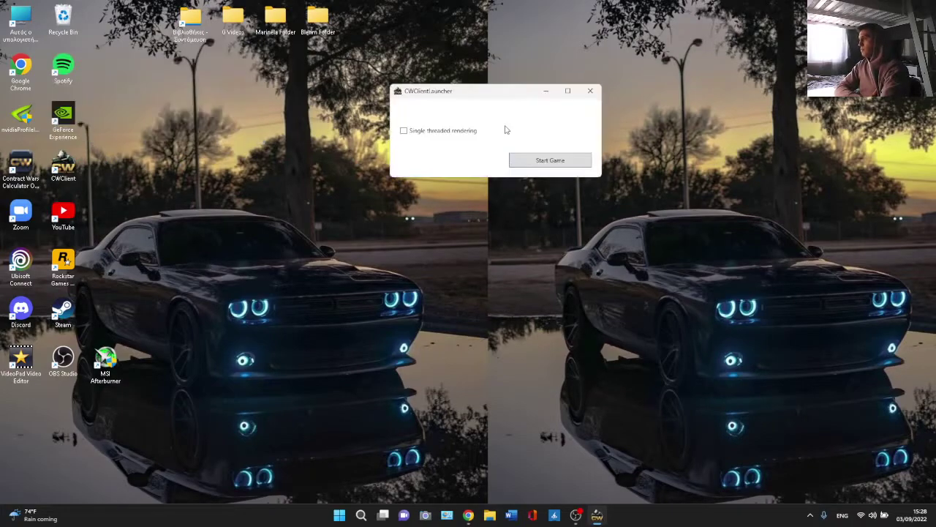
click(550, 160)
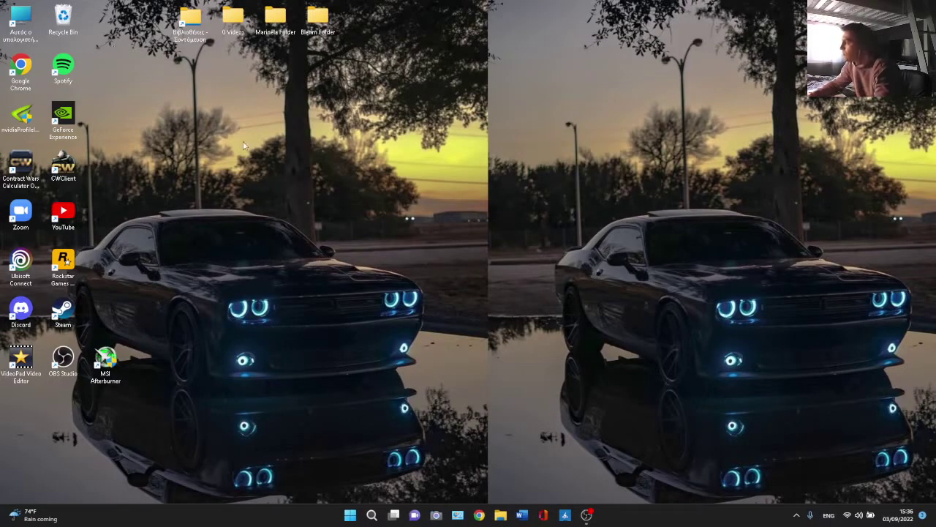
click(587, 515)
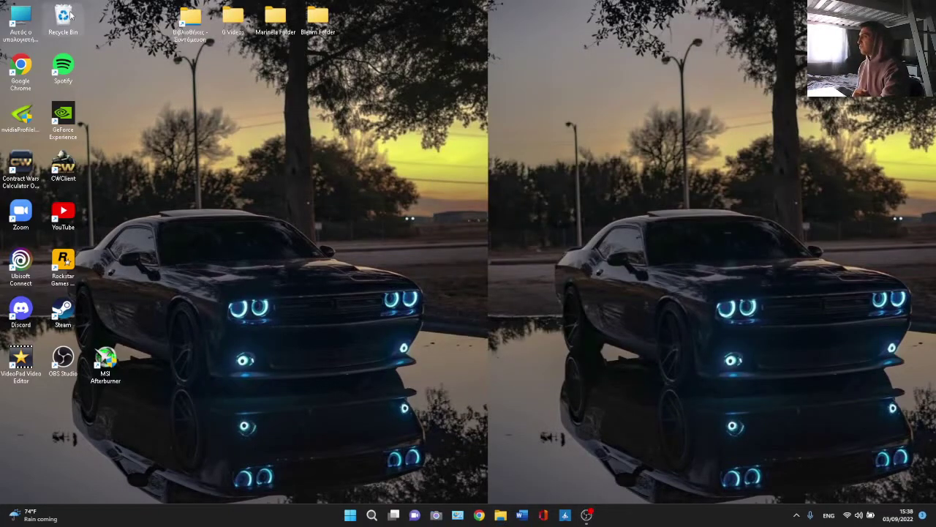
Check the Recycle Bin's deleted files and move the reshade-shaders folder from the desktop into the CWClient game folder.
double_click(63, 18)
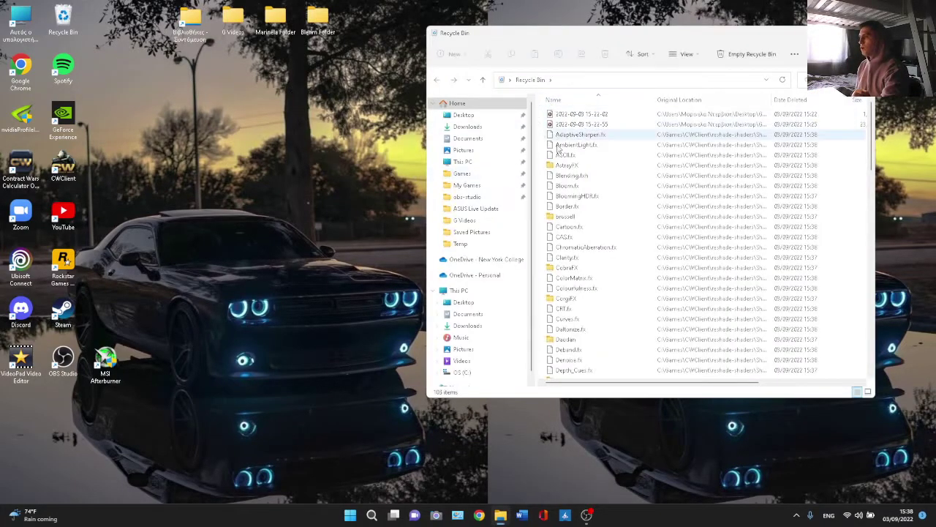
scroll(598, 190, down, 4)
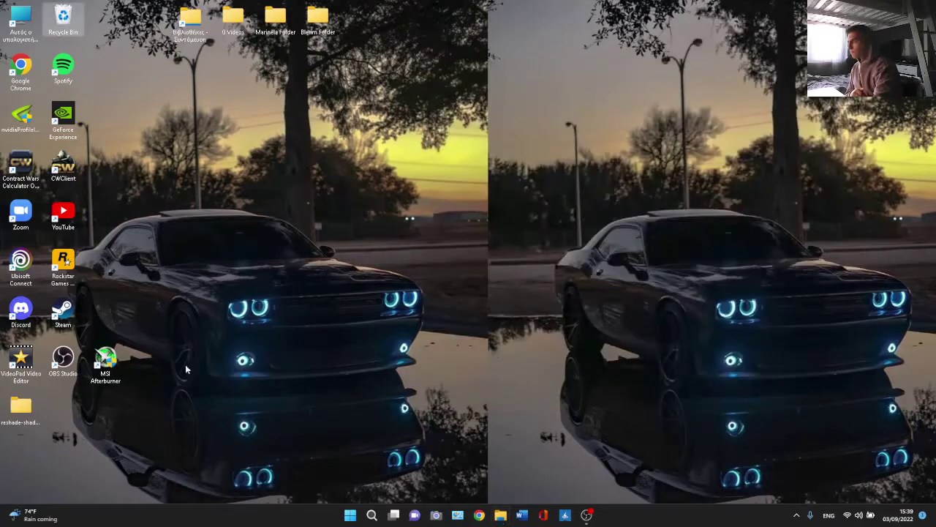
drag(20, 409, 327, 249)
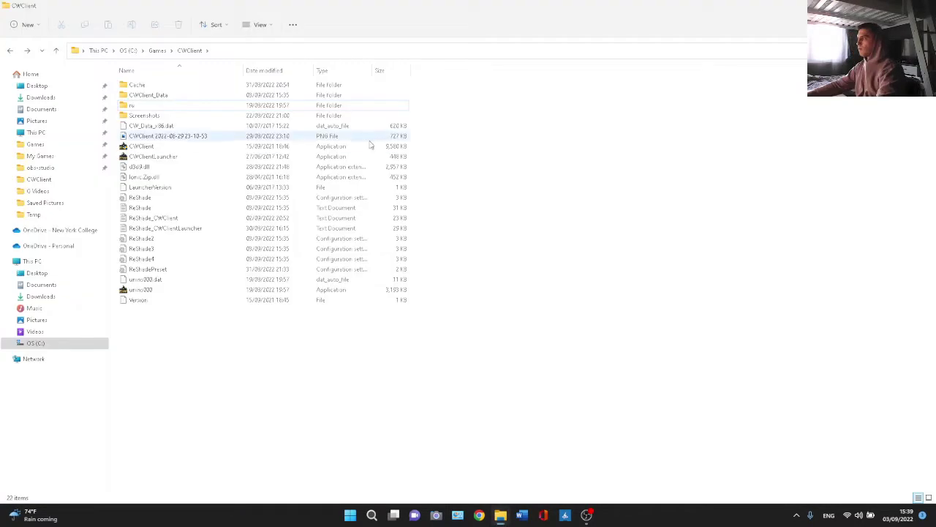
drag(220, 137, 497, 170)
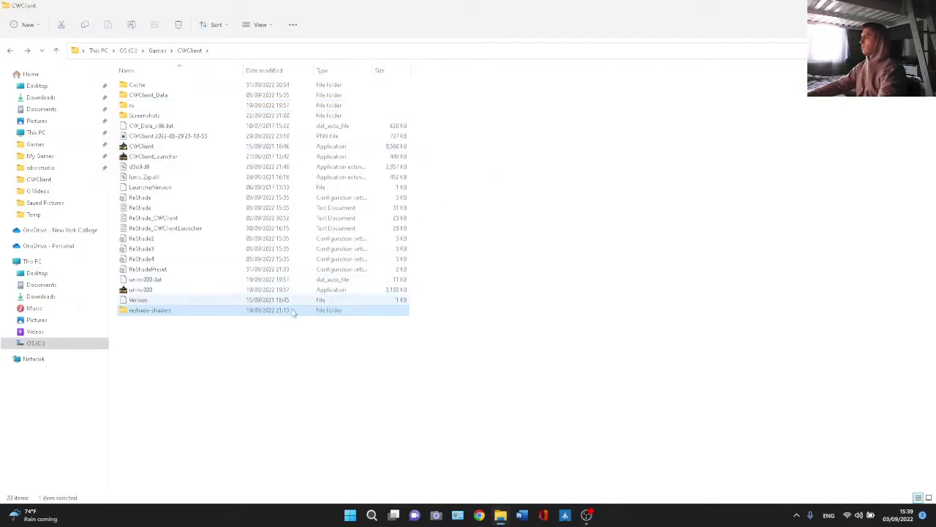
Look through the Shaders folder inside reshade-shaders, singling out the xhair.fx and Colourfulness.fx files.
double_click(267, 310)
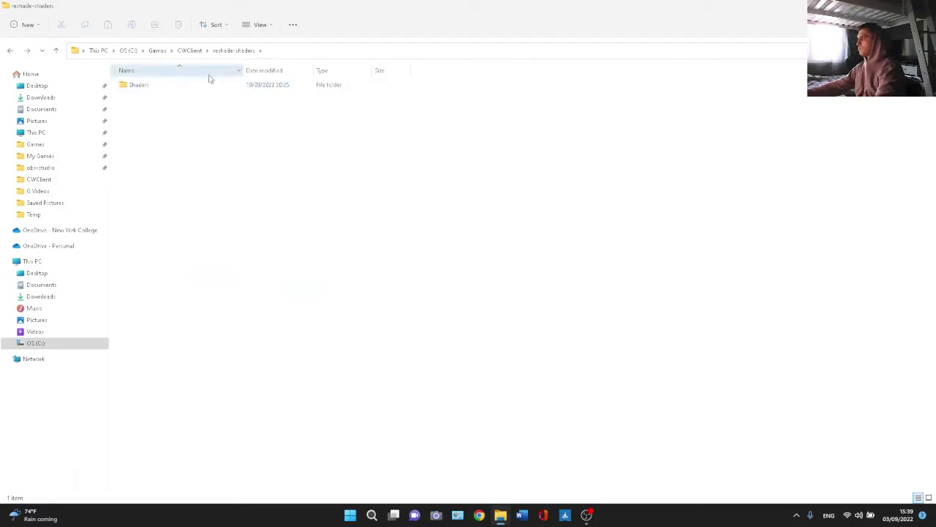
double_click(191, 89)
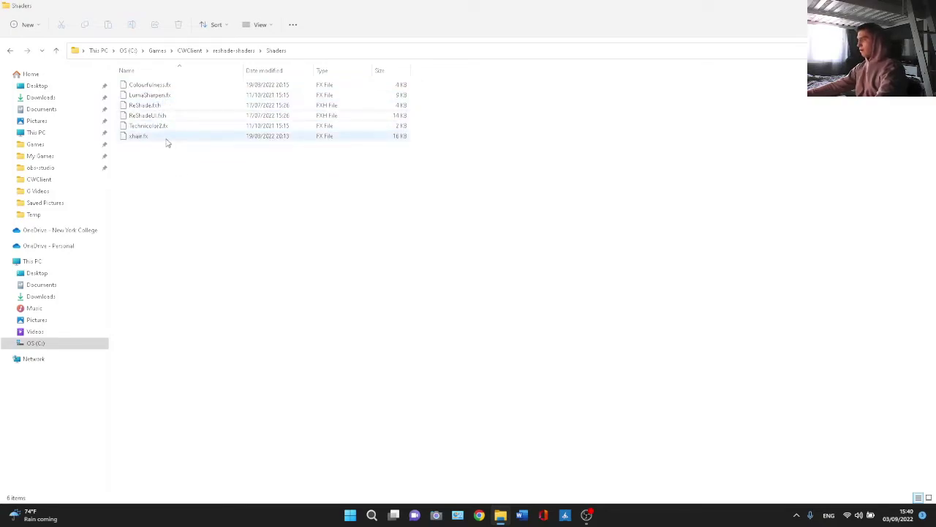
click(149, 141)
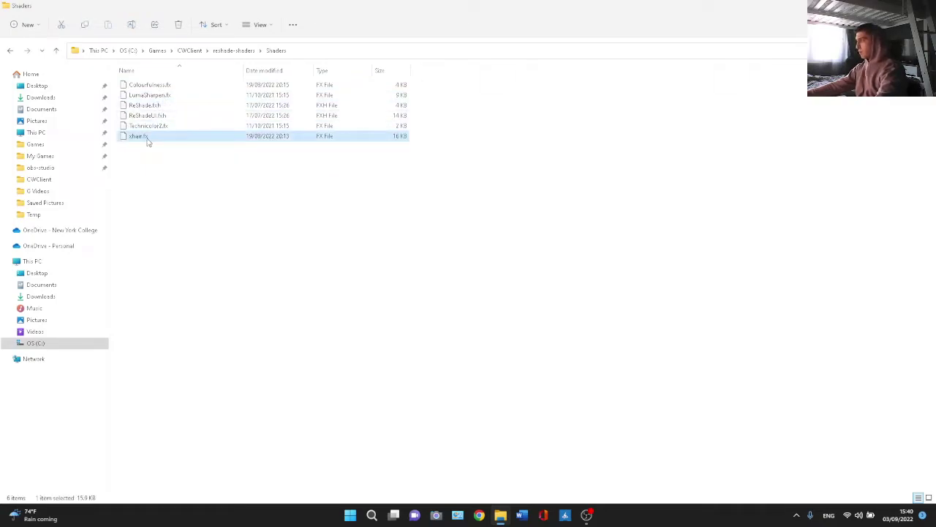
click(152, 86)
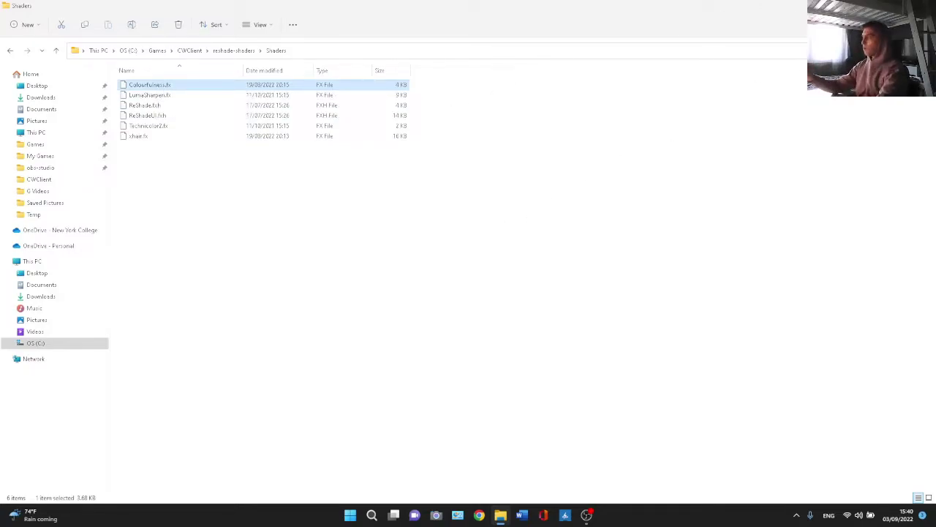
Switch to Chrome, search Google for "xhair.fx download" and open the notpeelz/reshade-xhair repository on GitHub.
key(super+d)
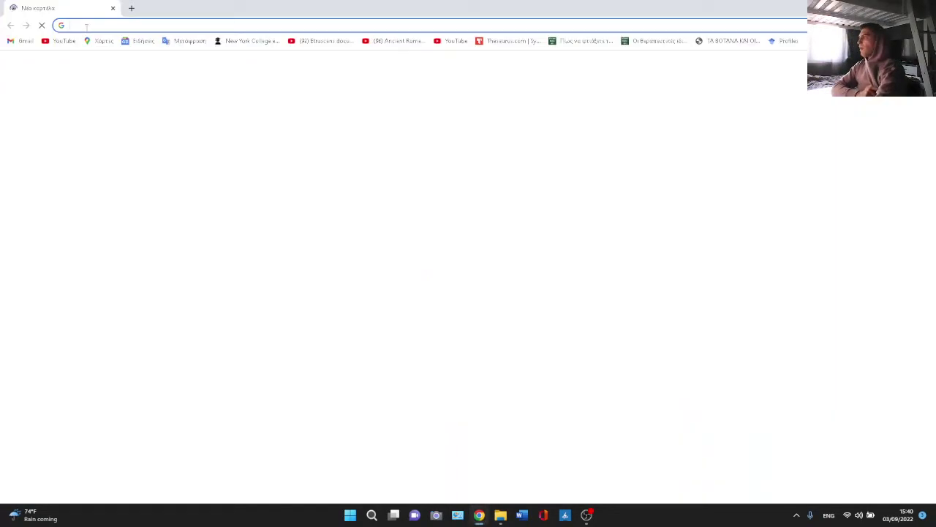
click(89, 25)
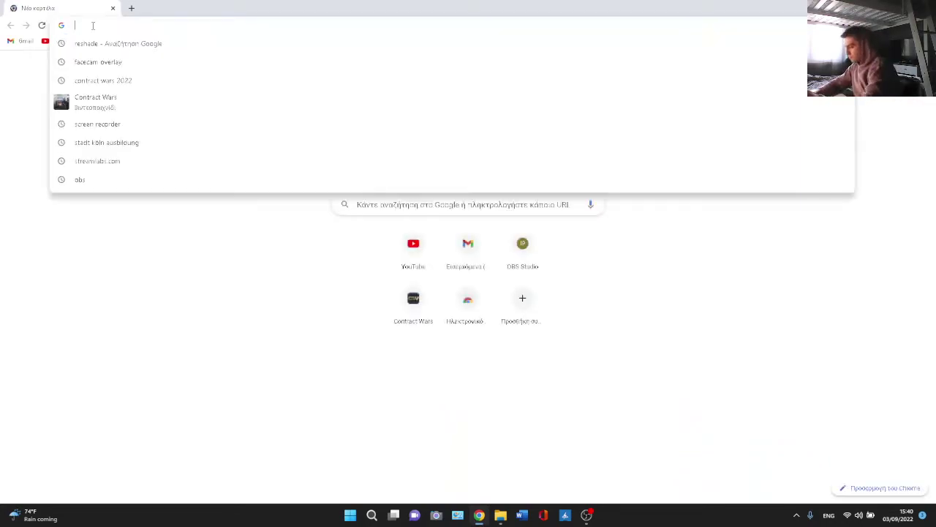
text(xha)
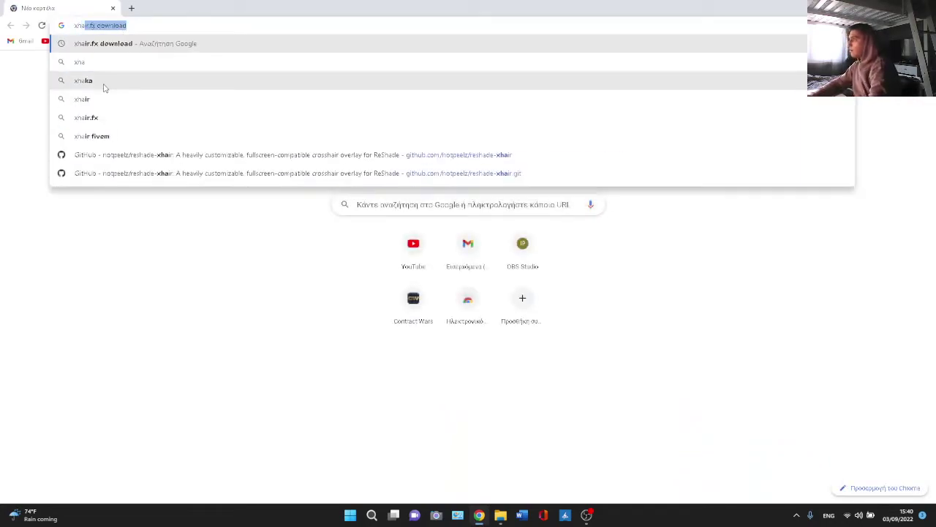
click(94, 44)
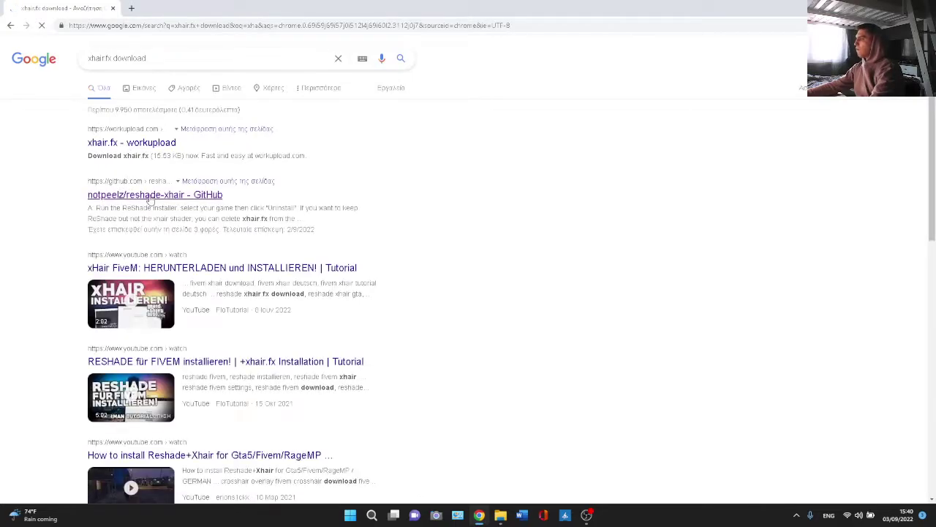
click(201, 202)
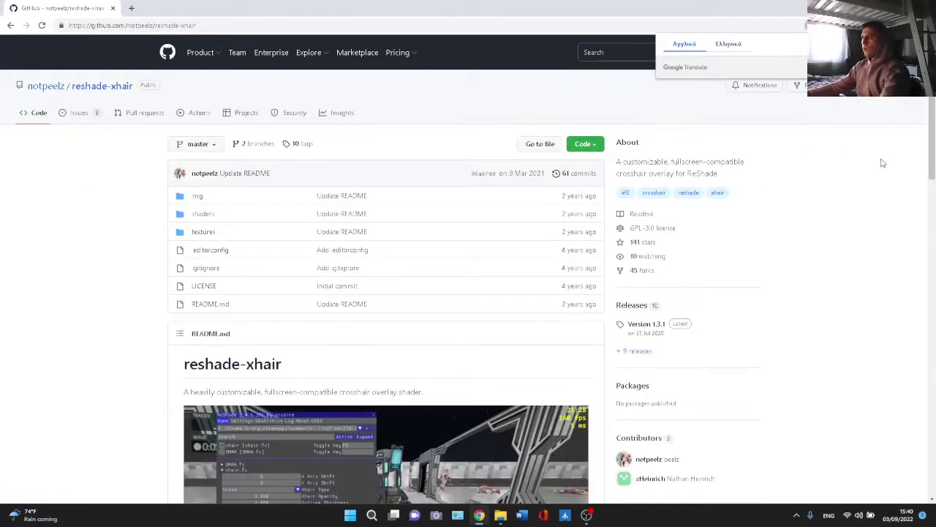
Download the reshade-xhair repository as a ZIP and show the file in its folder.
click(587, 145)
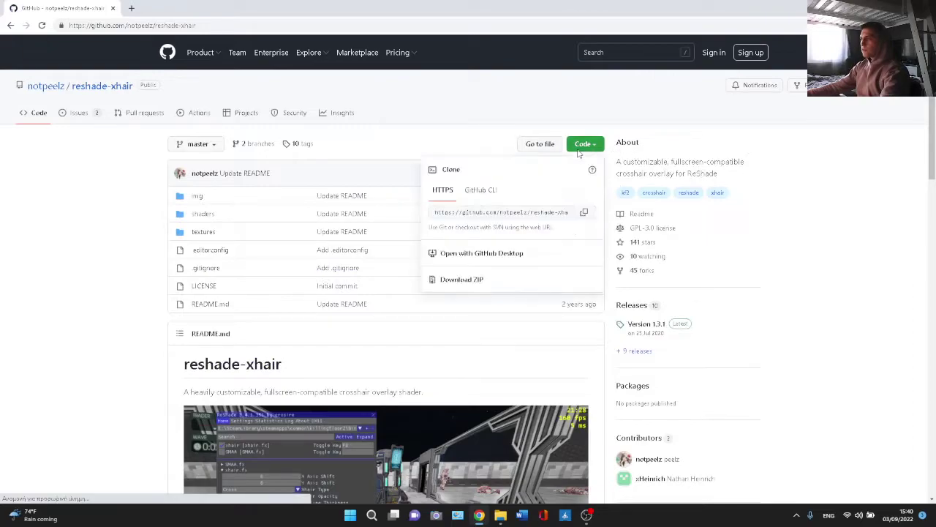
click(485, 284)
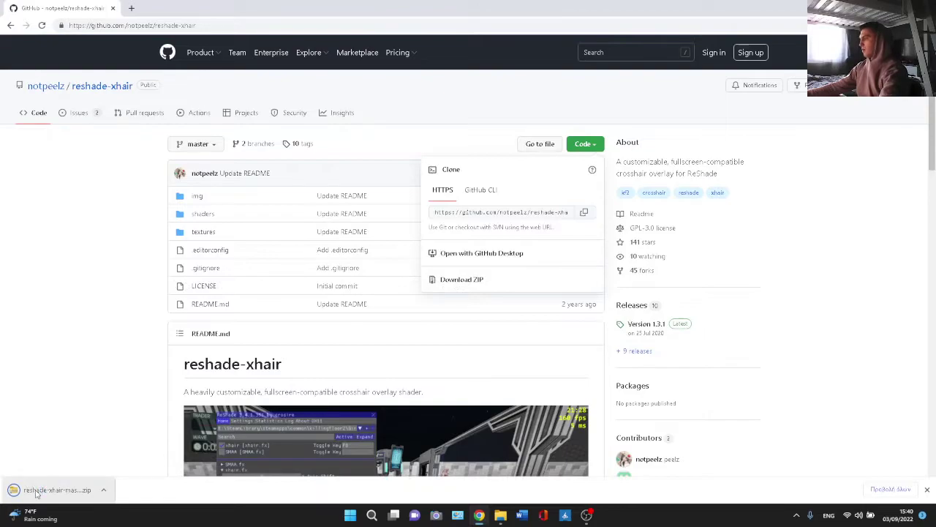
click(99, 495)
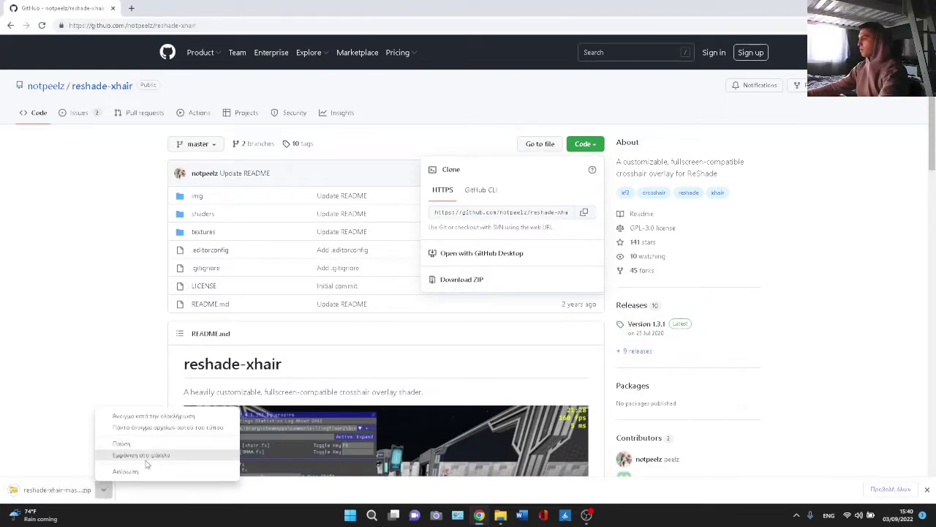
click(152, 454)
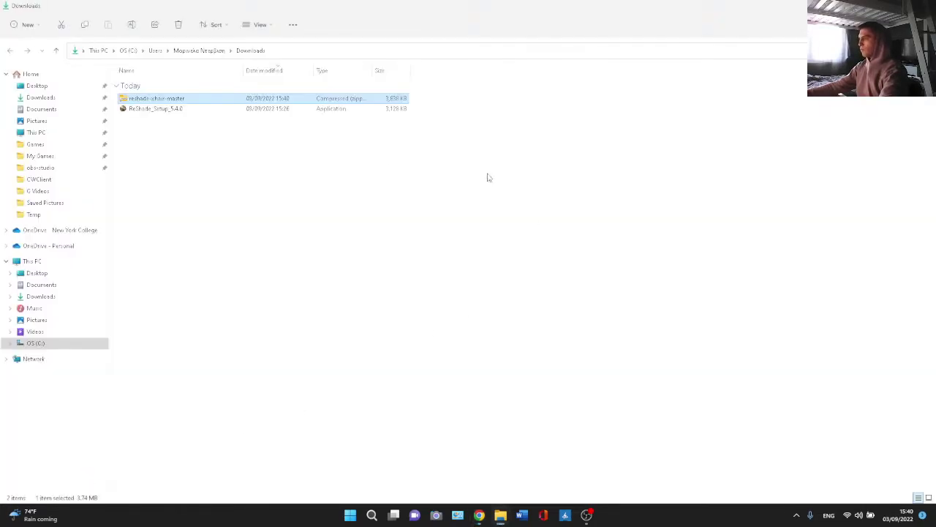
Delete ReShade_Setup_5.4.0 from Downloads and extract the reshade-xhair-master archive to its default destination.
double_click(194, 110)
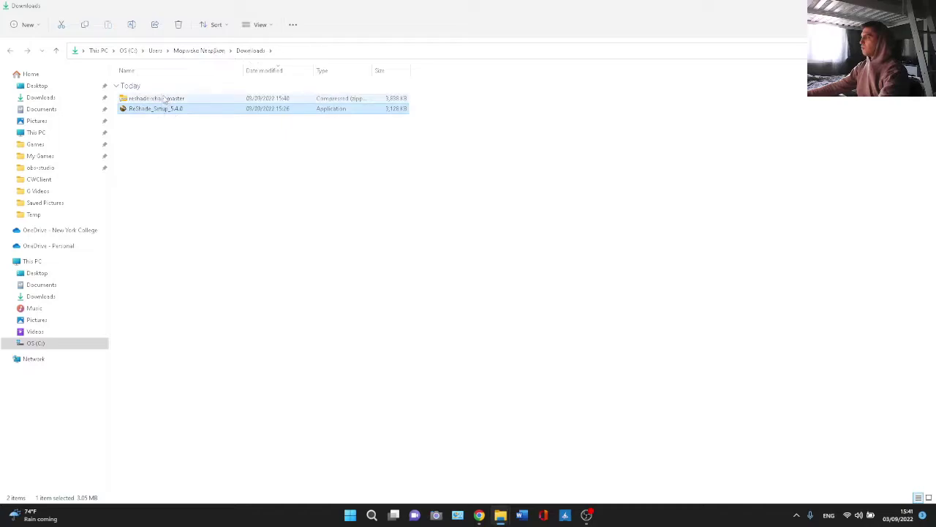
click(178, 25)
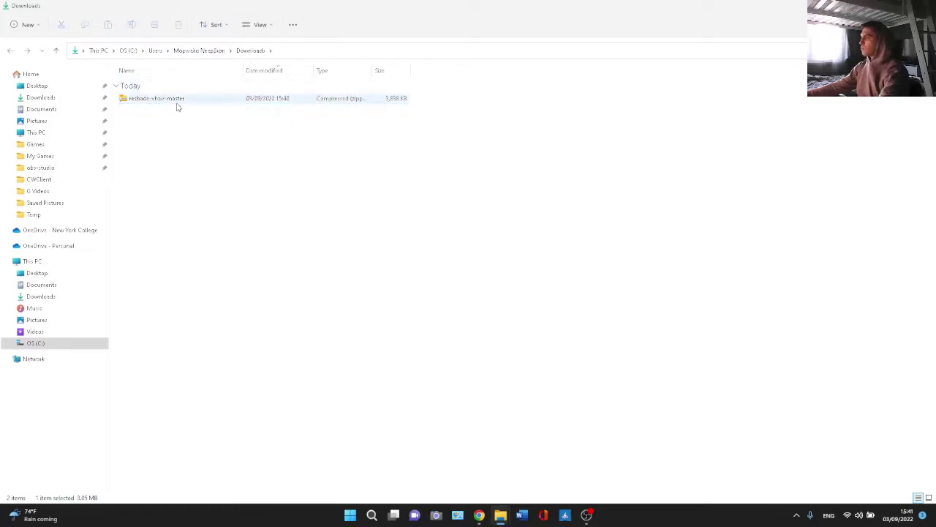
right_click(175, 100)
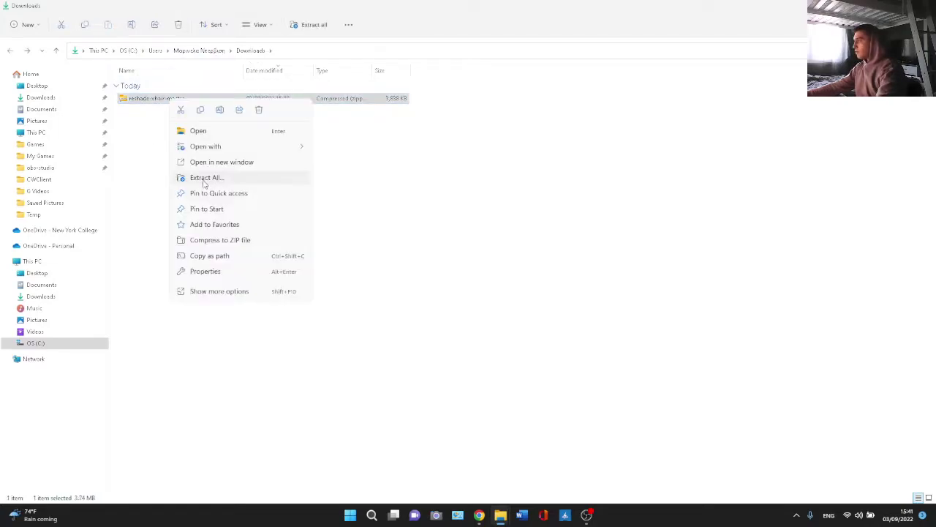
click(227, 181)
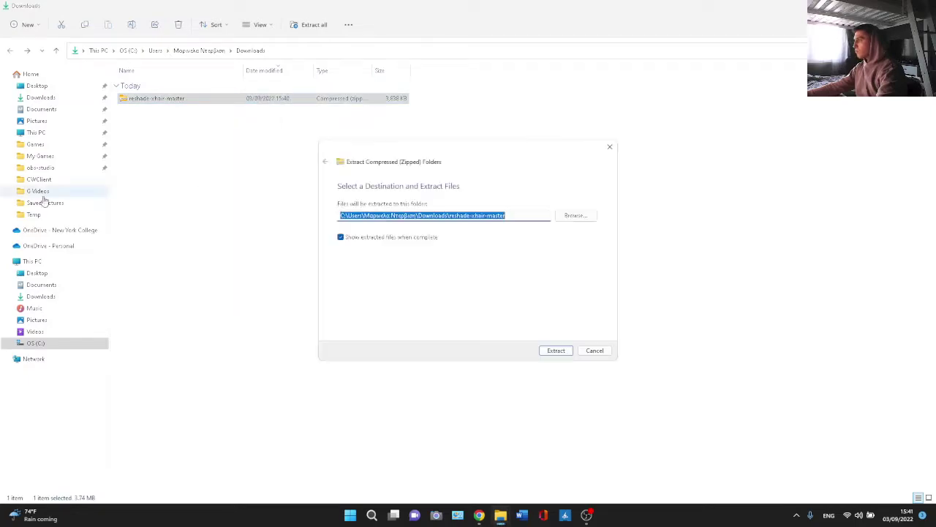
click(556, 350)
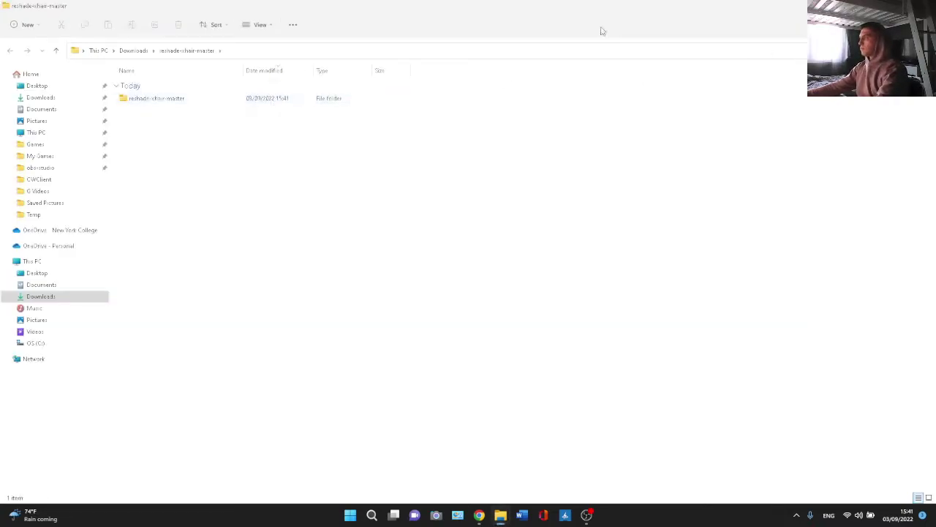
Cut xhair.fx from the shaders folder of the extracted reshade-xhair-master.
click(160, 101)
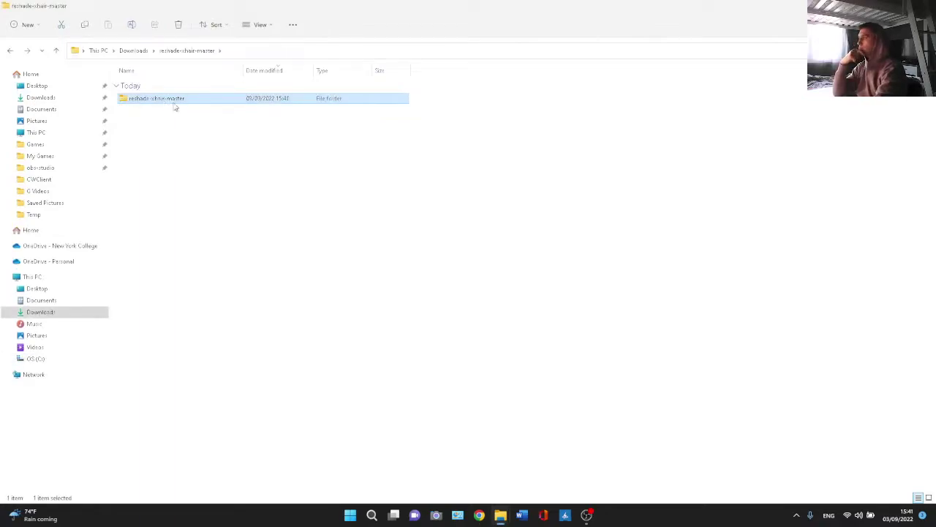
click(174, 103)
double_click(247, 103)
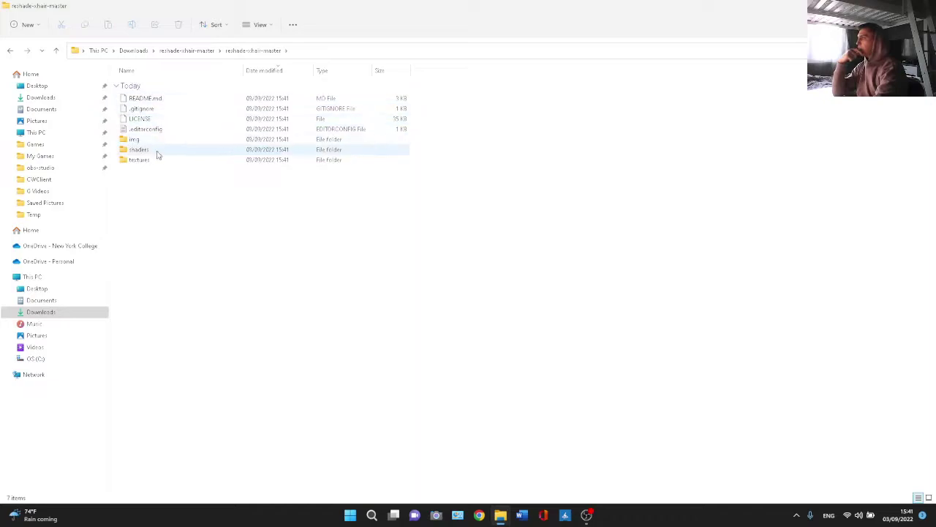
double_click(157, 152)
click(157, 101)
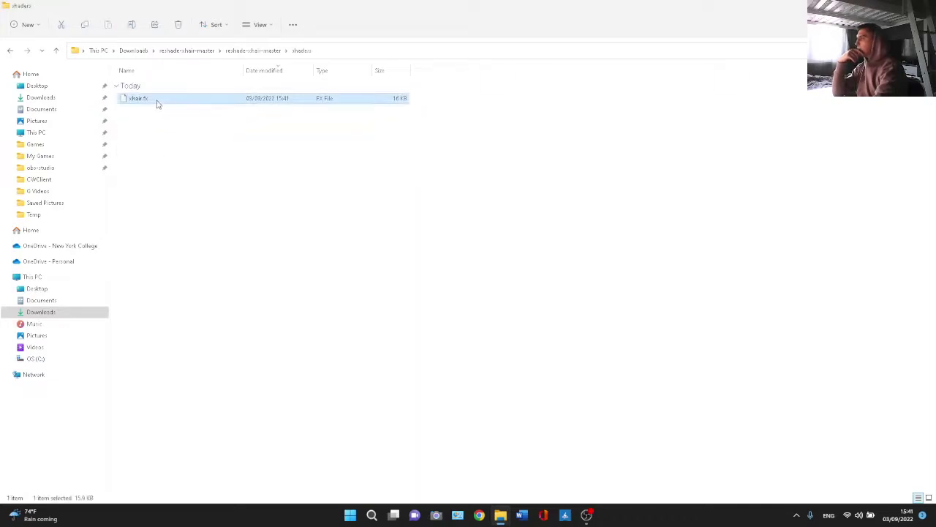
right_click(158, 101)
click(170, 112)
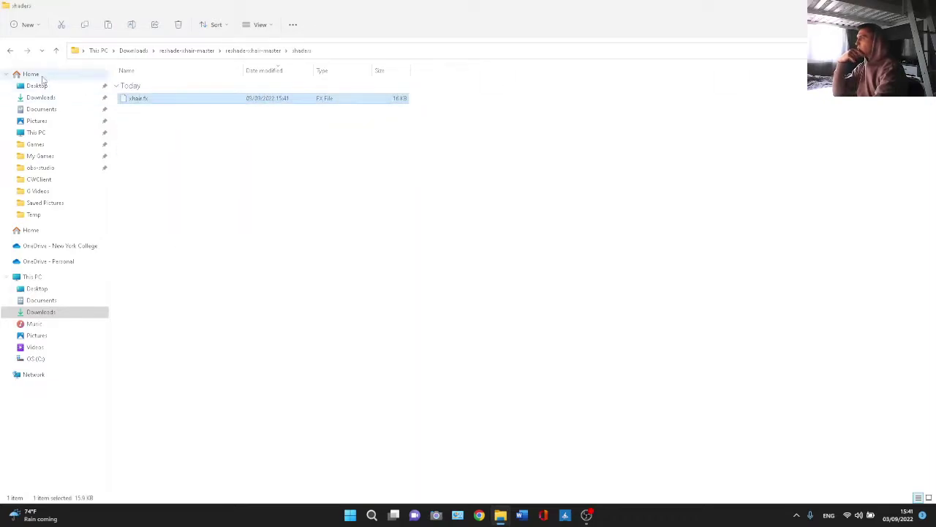
Try to paste xhair.fx into the Shaders folder under Games, CWClient, reshade-shaders, and select the existing xhair.fx there.
click(10, 51)
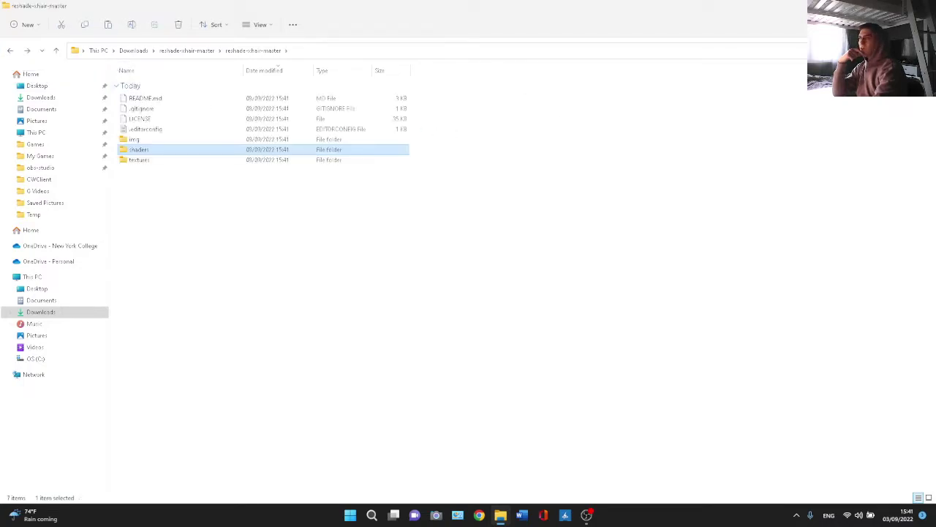
click(35, 144)
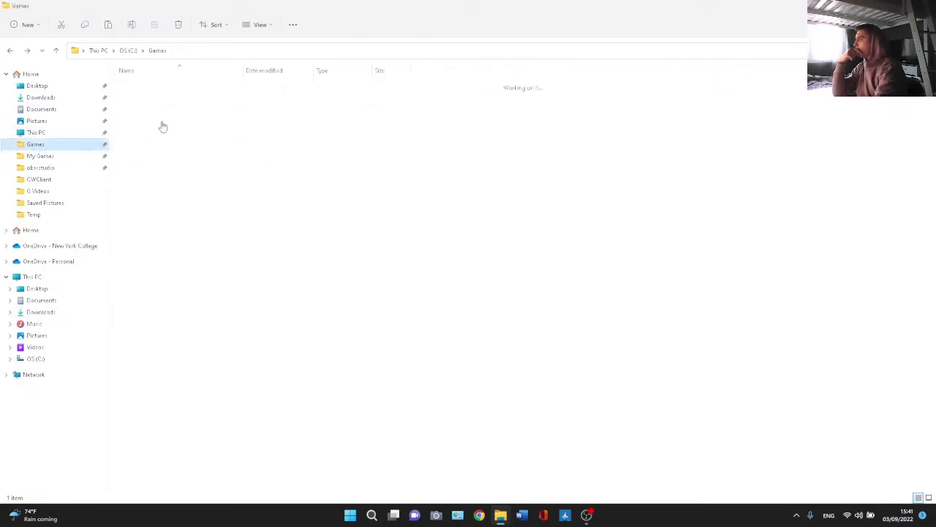
double_click(157, 87)
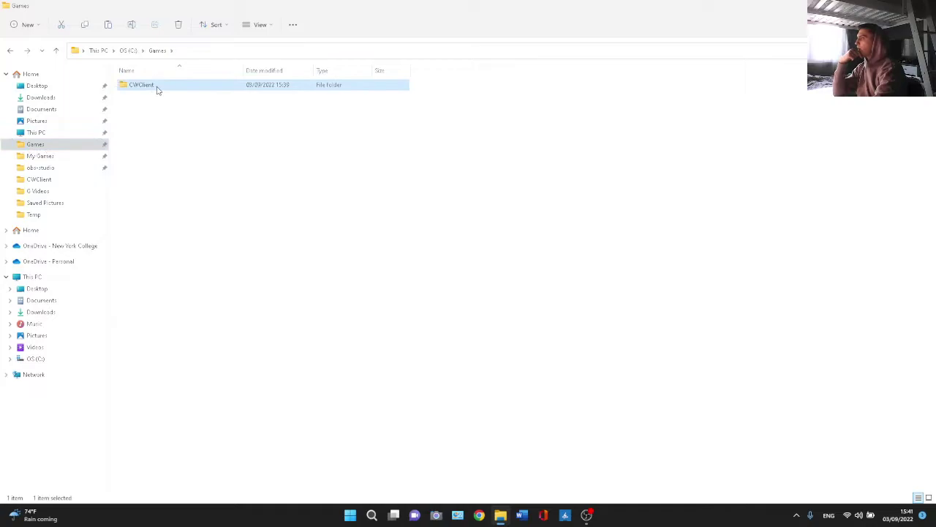
double_click(163, 106)
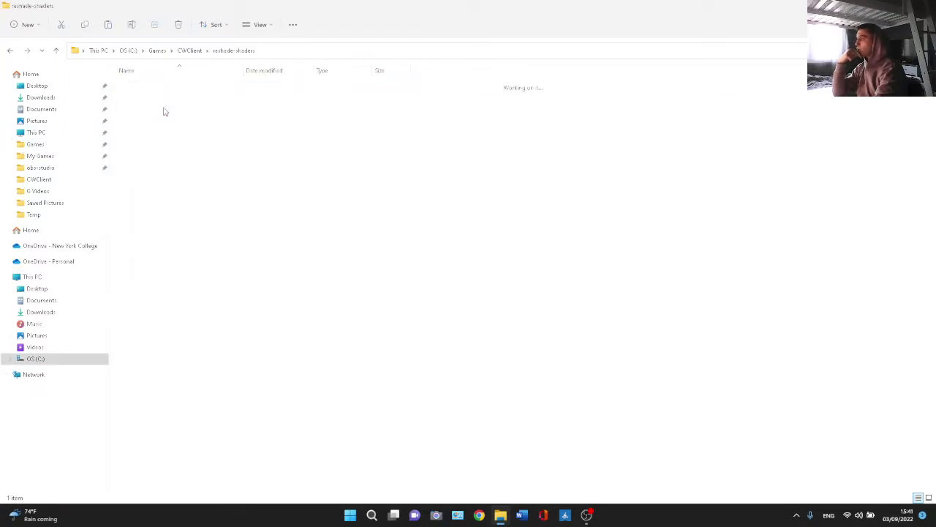
double_click(147, 88)
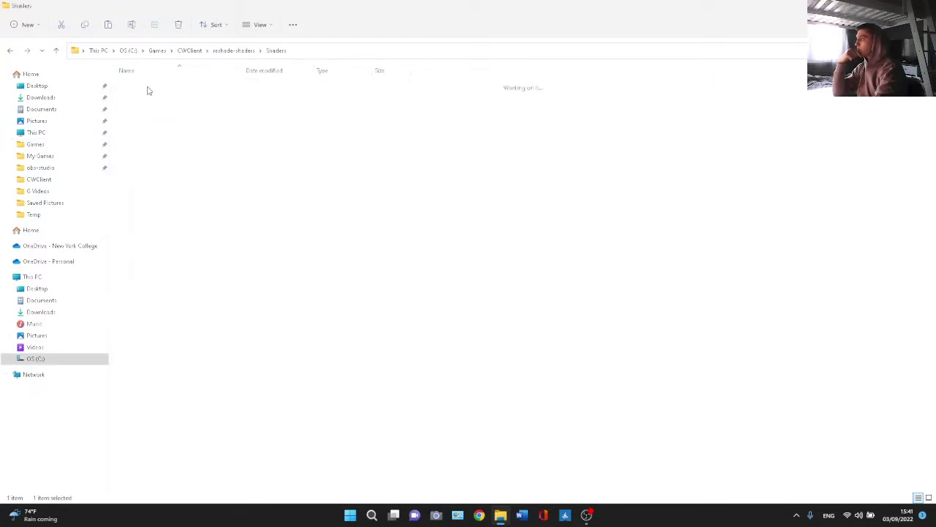
right_click(147, 155)
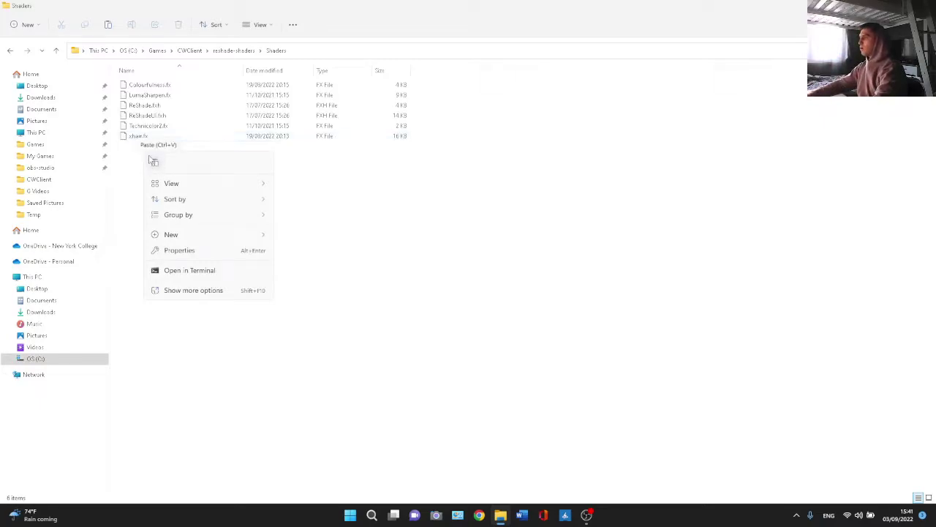
click(155, 163)
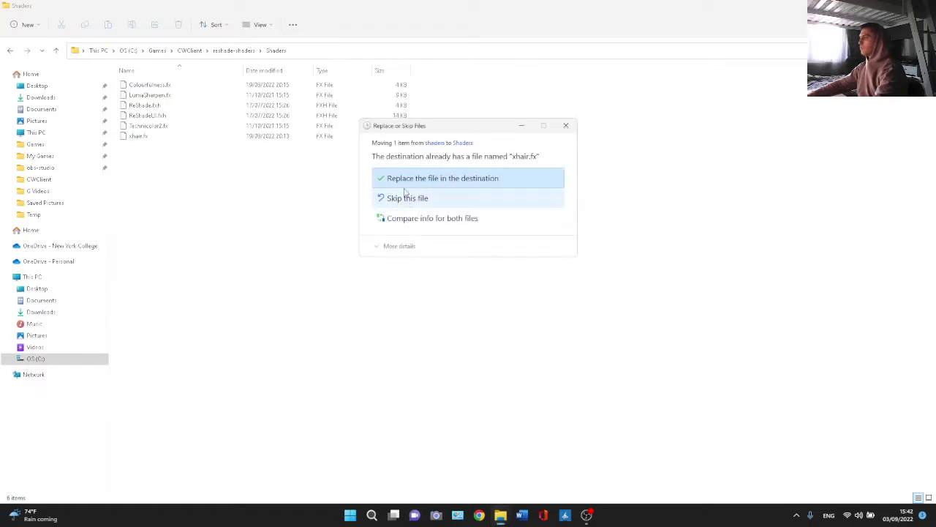
key(Return)
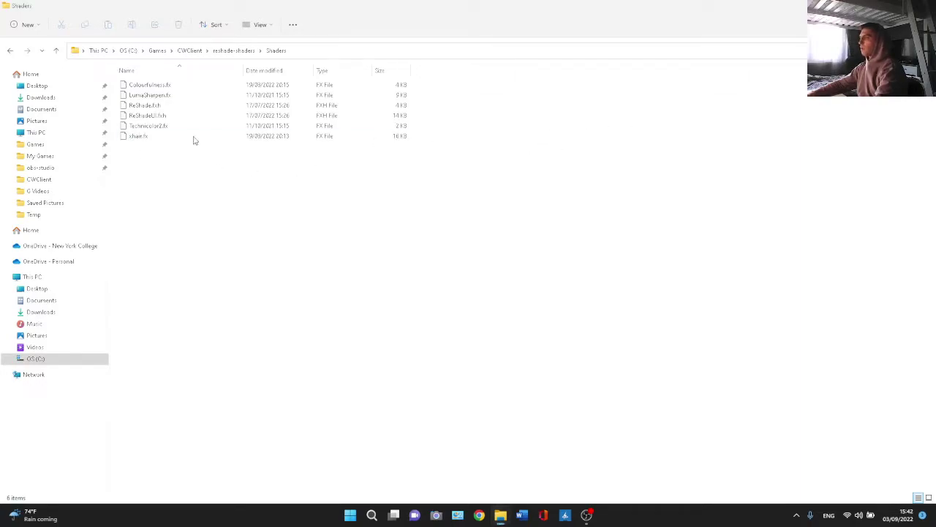
click(150, 137)
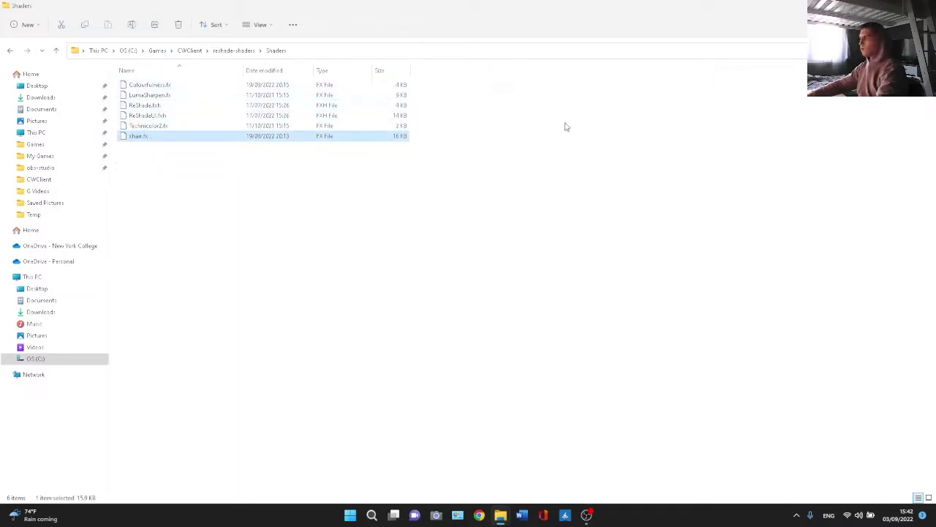
Switch from the Shaders folder to Google Chrome and search Google for colourfulness.fx download.
click(183, 86)
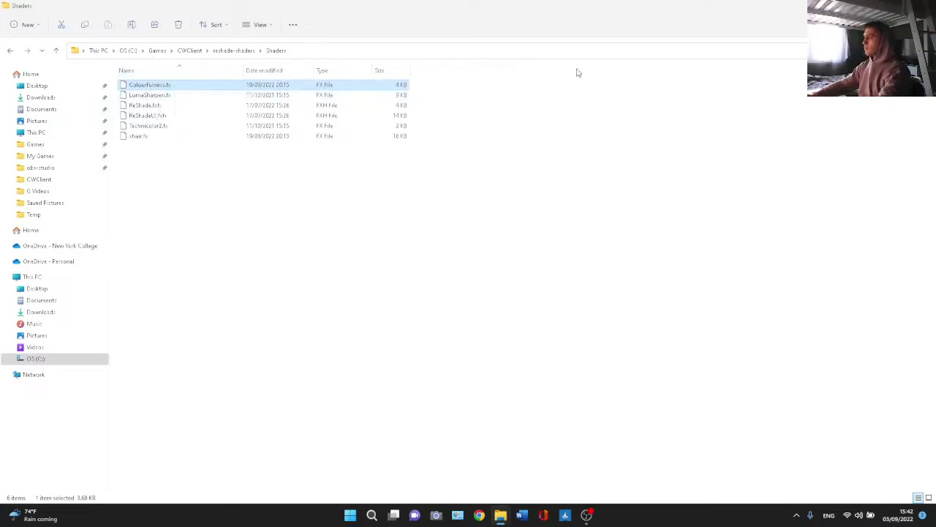
key(super+d)
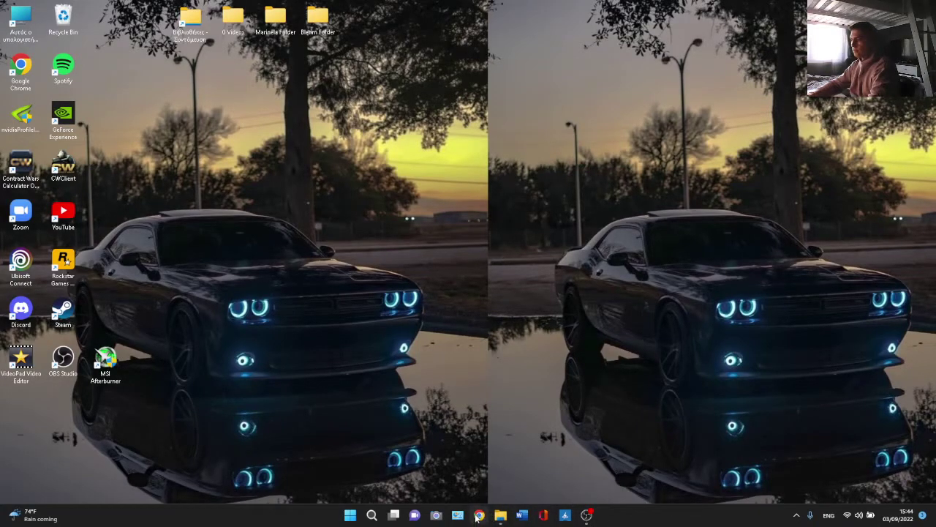
click(477, 517)
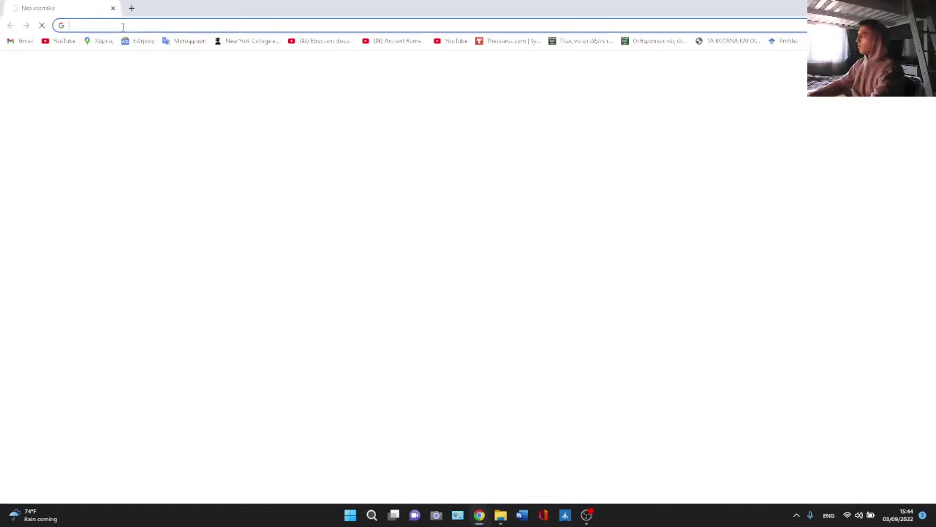
click(103, 25)
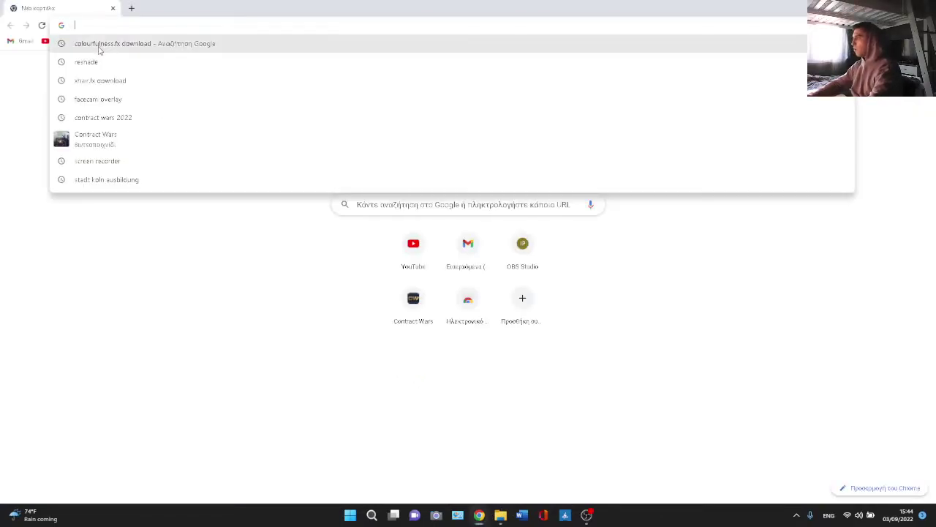
click(122, 46)
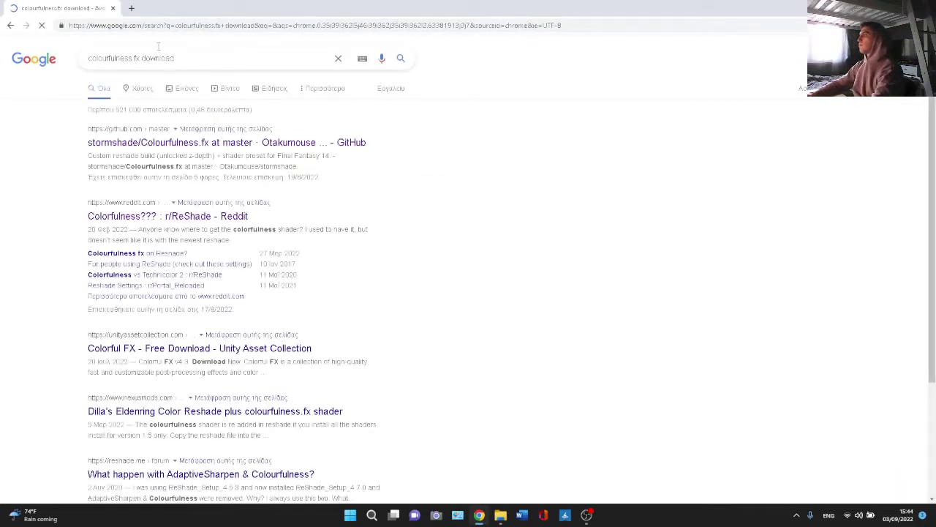
drag(176, 58, 82, 64)
click(475, 173)
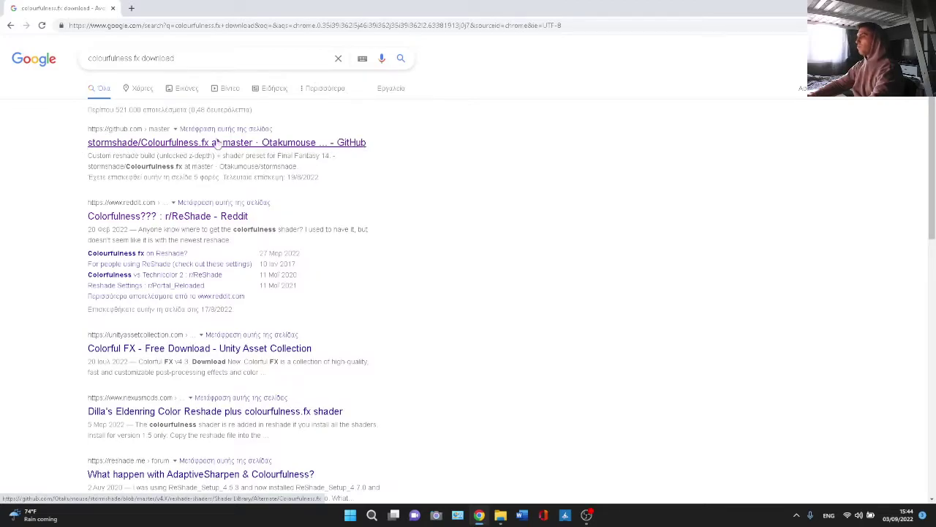
From the stormshade Colourfulness.fx result on GitHub, download the stormshade repository as a ZIP and show the file in its folder.
click(349, 143)
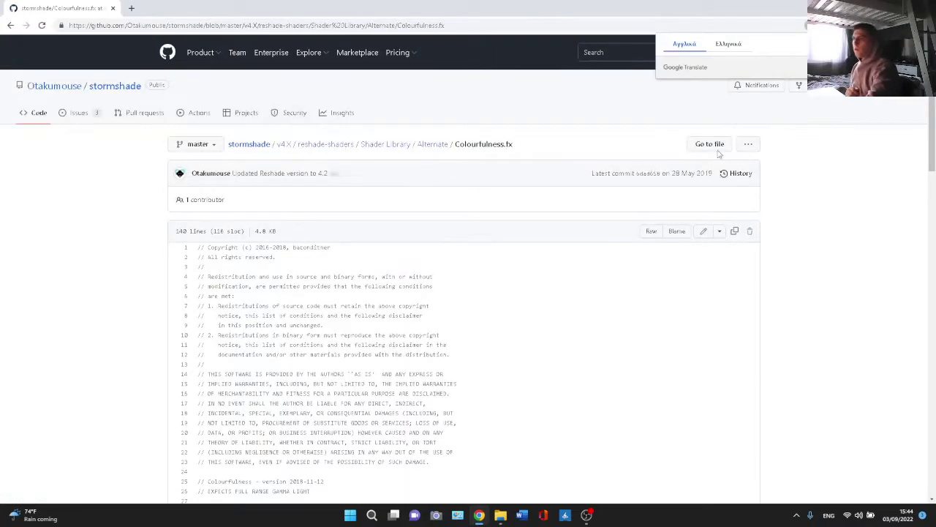
click(894, 151)
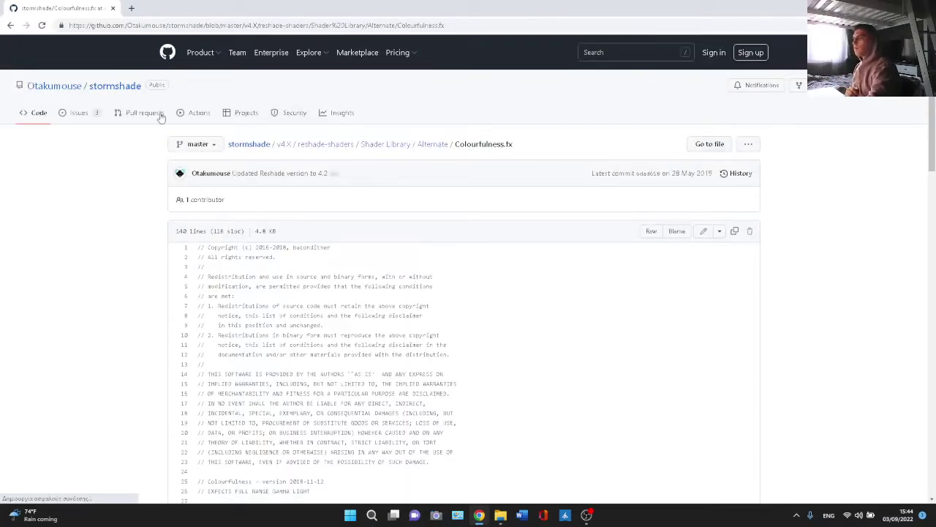
click(43, 119)
click(589, 146)
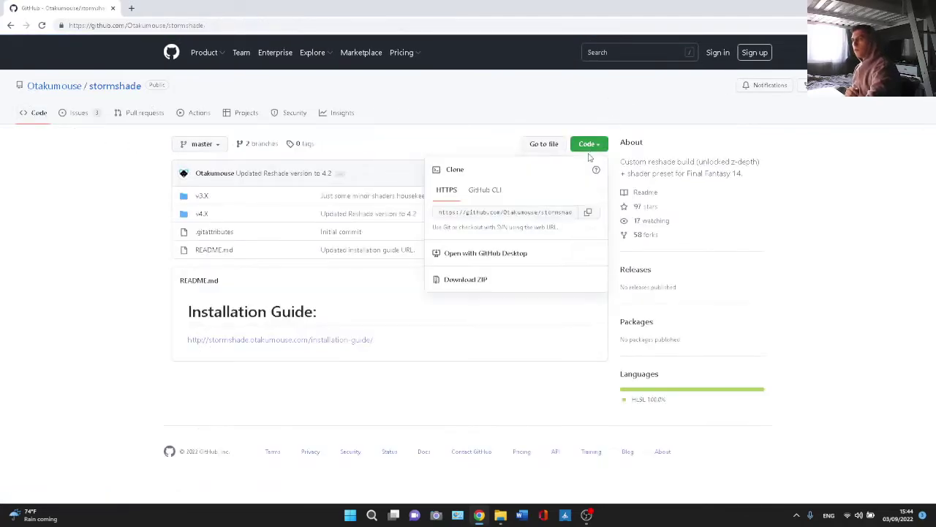
click(466, 279)
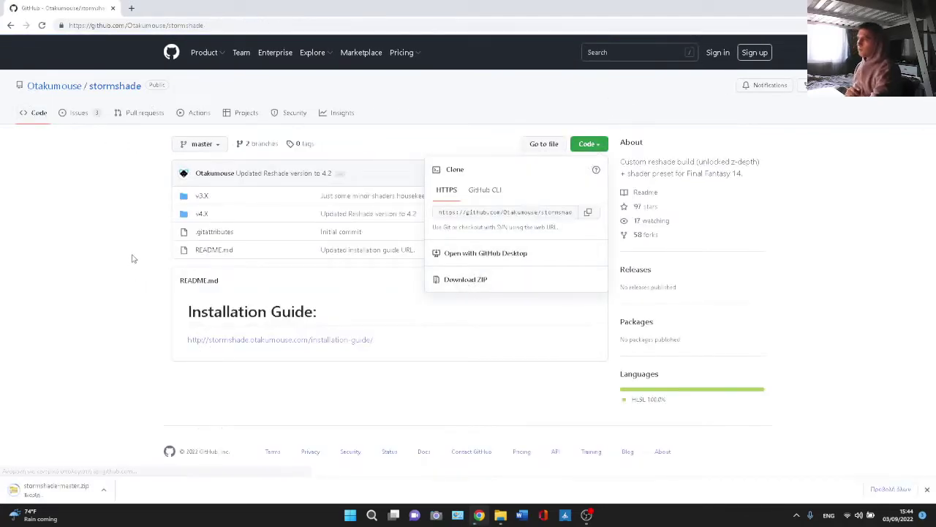
click(103, 489)
click(138, 463)
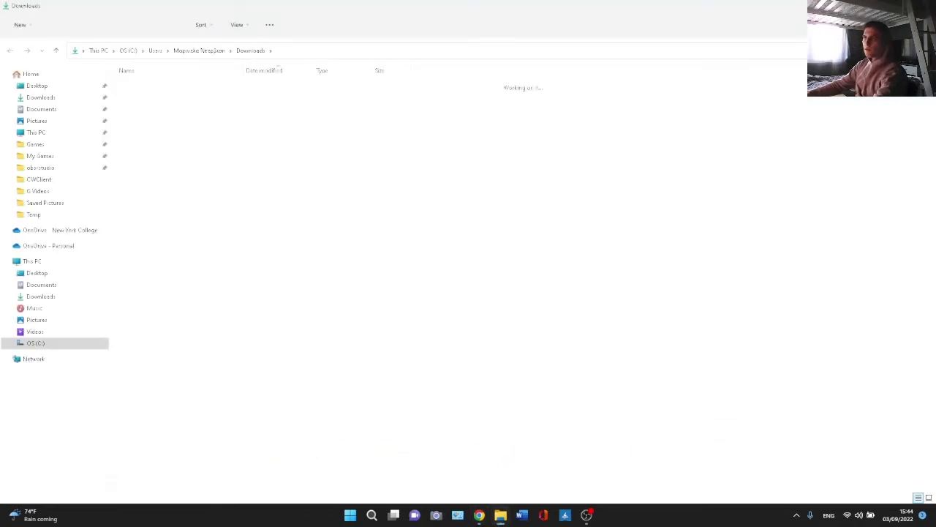
Extract the stormshade-master archive in Downloads to its default destination.
right_click(162, 99)
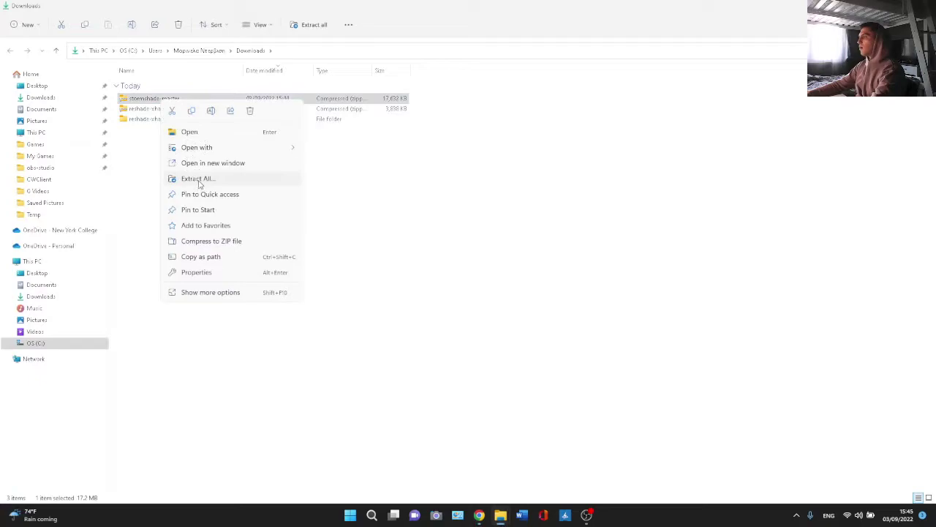
click(207, 180)
click(553, 353)
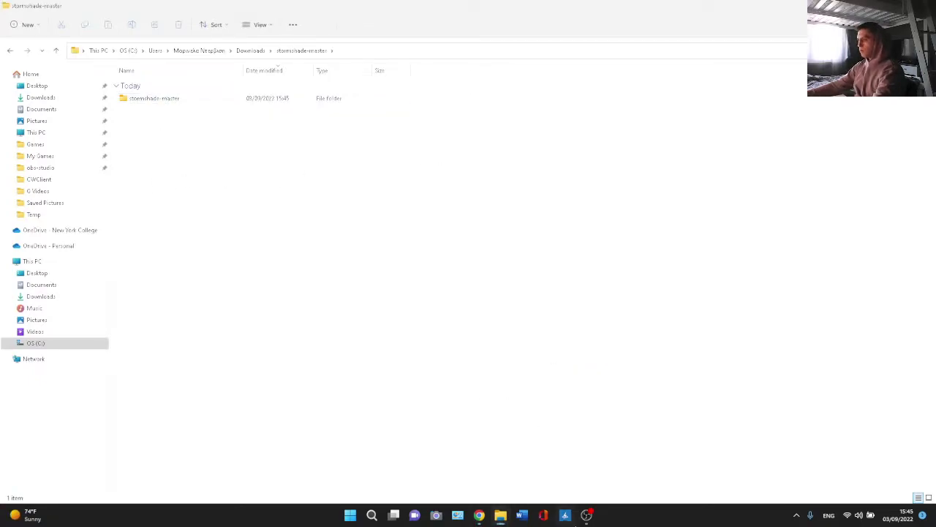
mouse_move(501, 520)
click(452, 450)
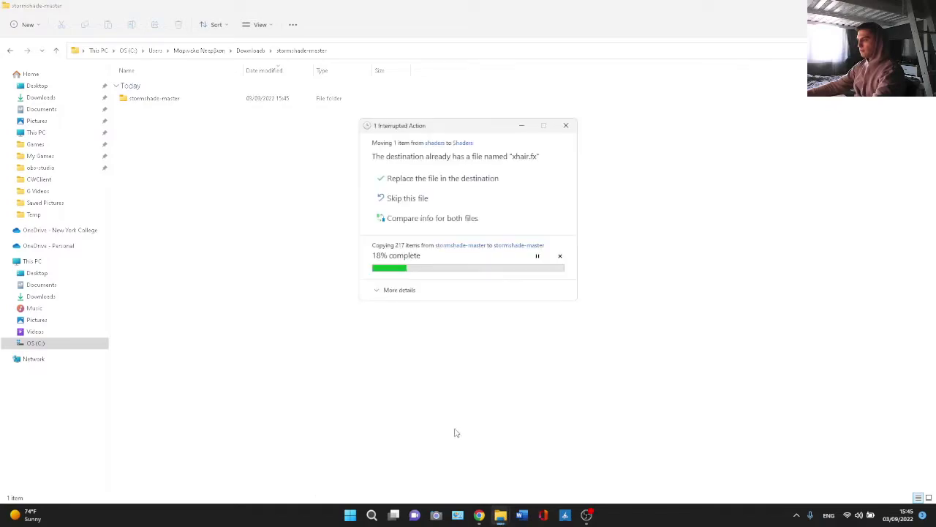
click(10, 51)
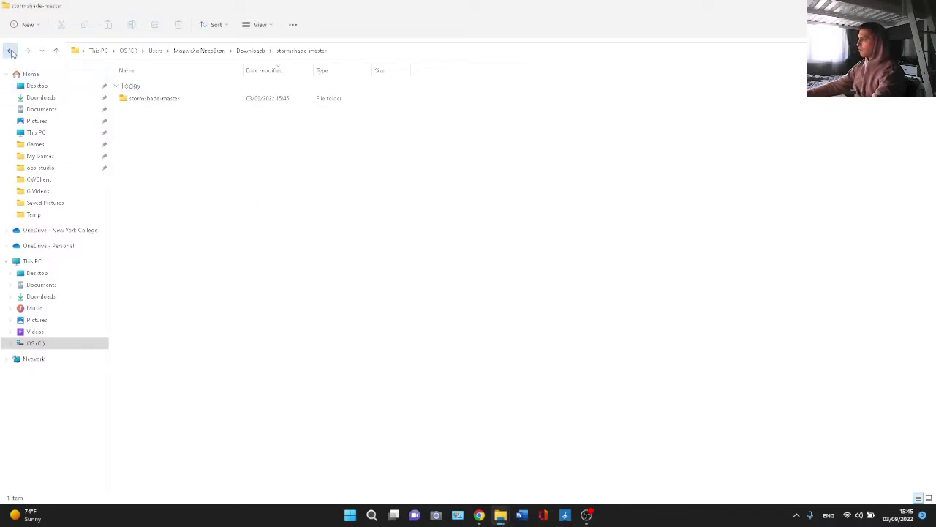
click(522, 434)
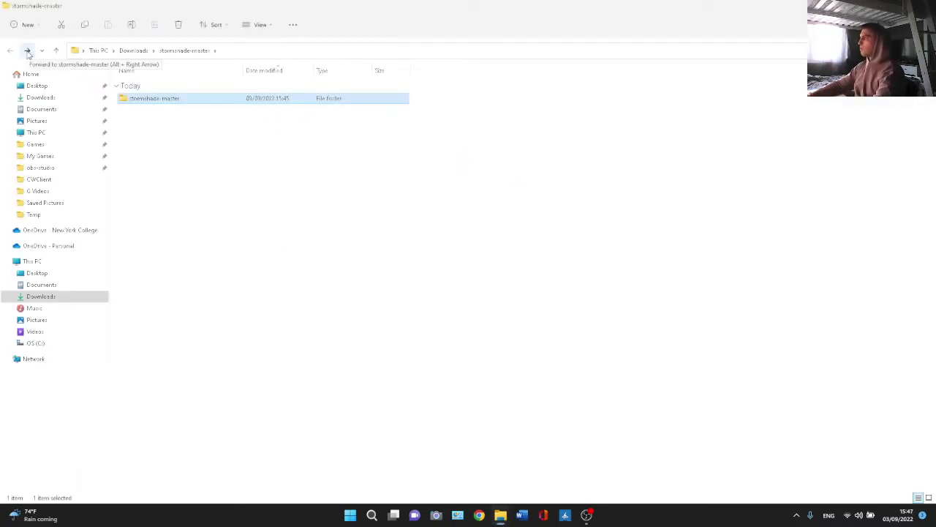
Cut Colourfulness.fx from the extracted stormshade-master, in v4.X, reshade-shaders, Shader Library, Alternate.
double_click(144, 102)
click(135, 121)
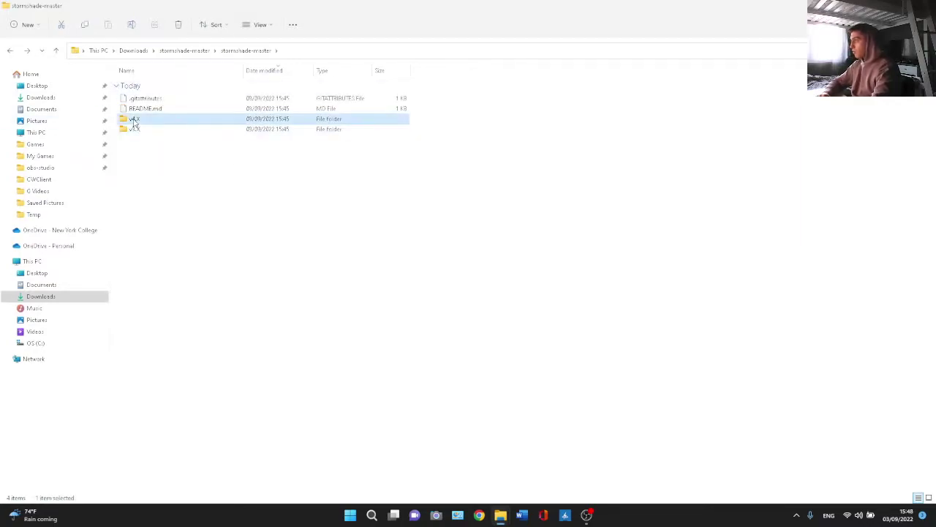
double_click(144, 121)
click(145, 122)
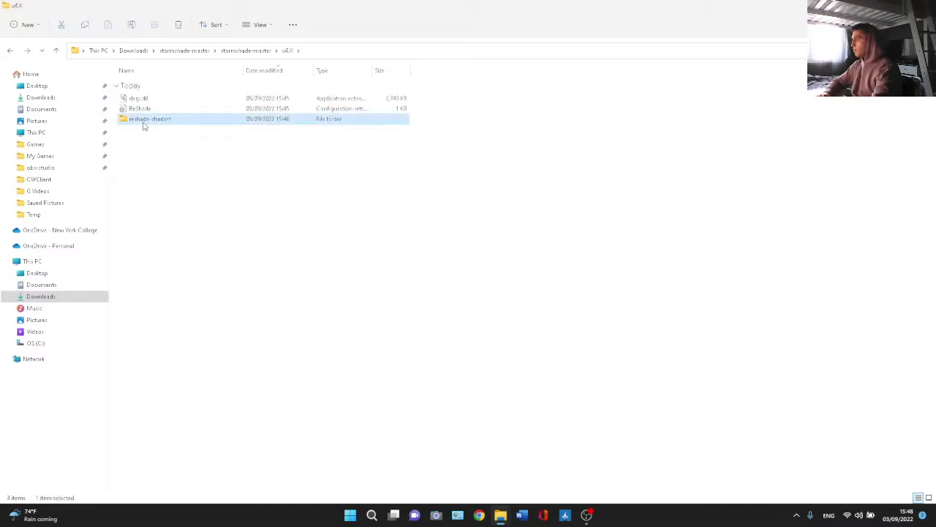
double_click(160, 122)
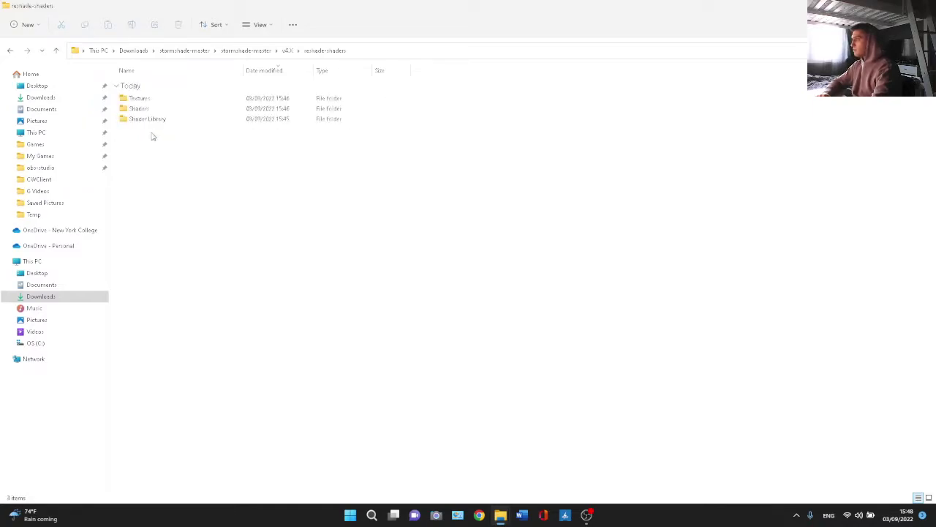
double_click(153, 121)
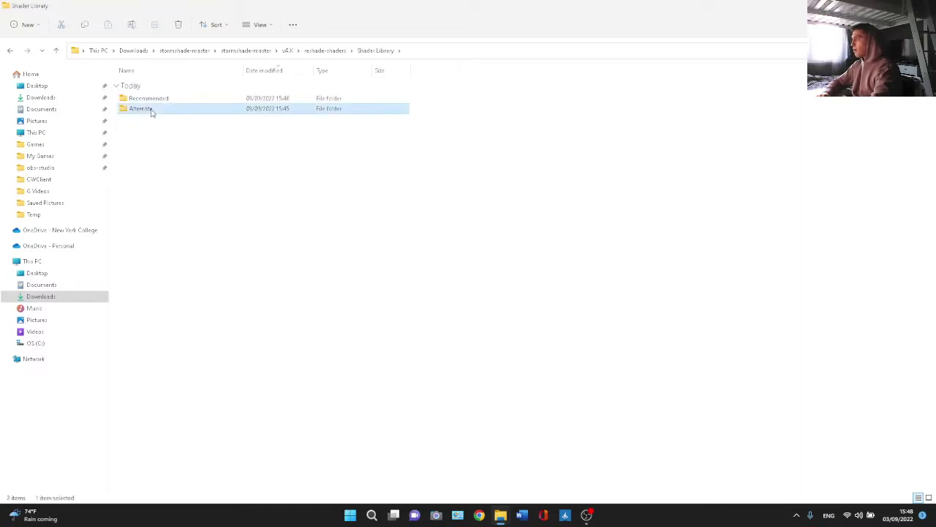
double_click(146, 109)
click(165, 161)
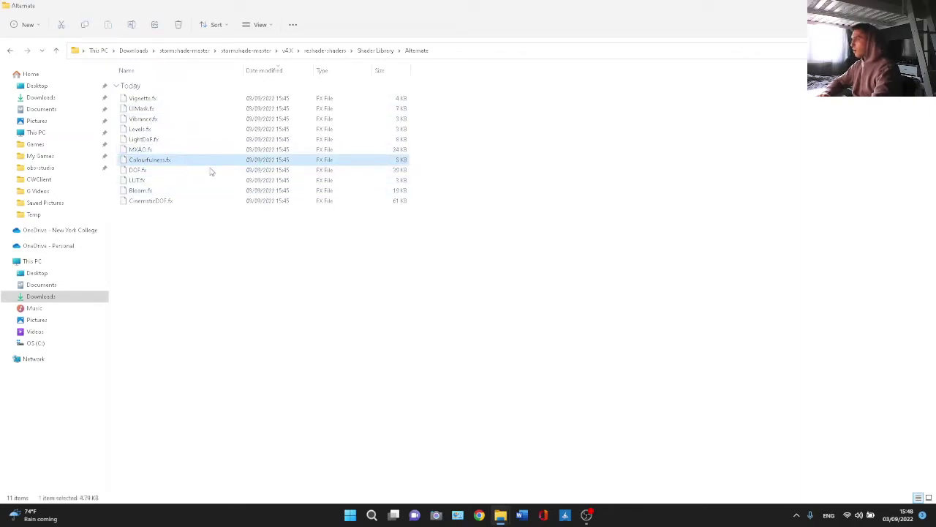
right_click(191, 165)
click(198, 173)
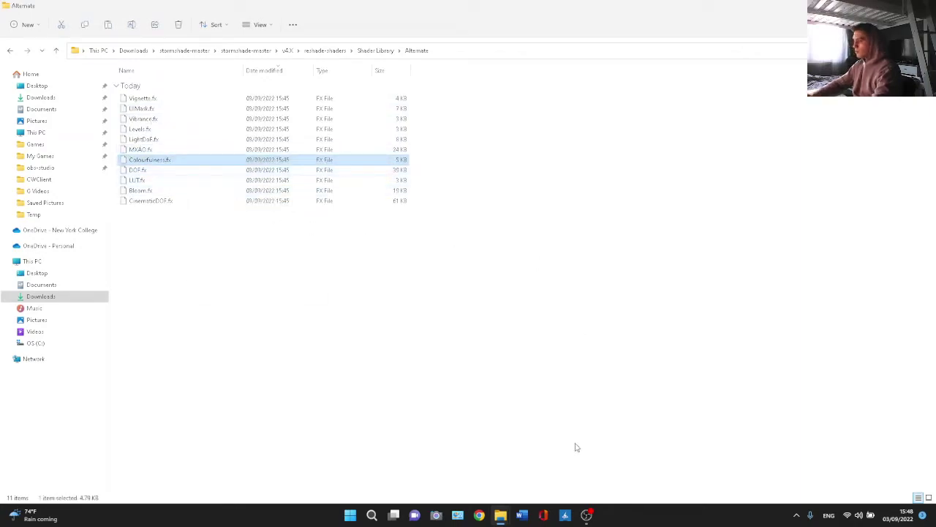
Try to paste Colourfulness.fx into the Shaders folder under Games, CWClient, reshade-shaders.
click(39, 144)
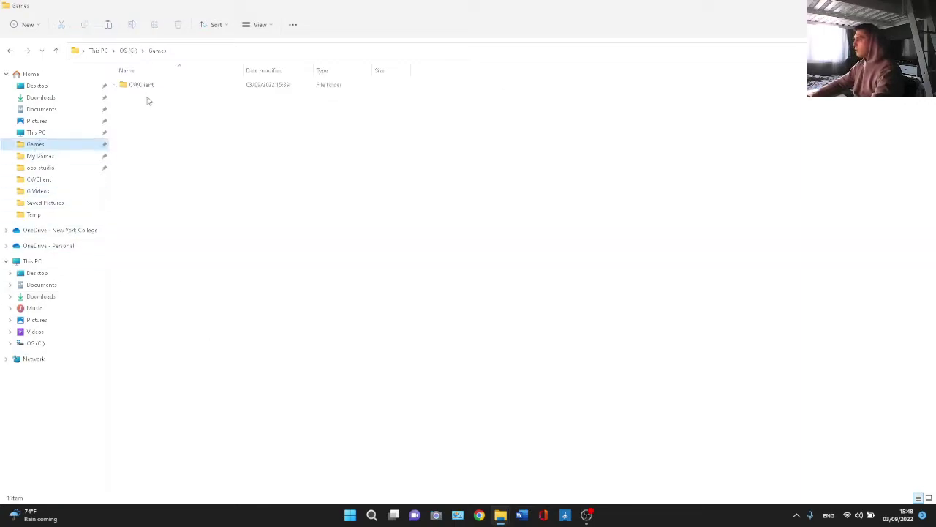
double_click(149, 85)
double_click(175, 107)
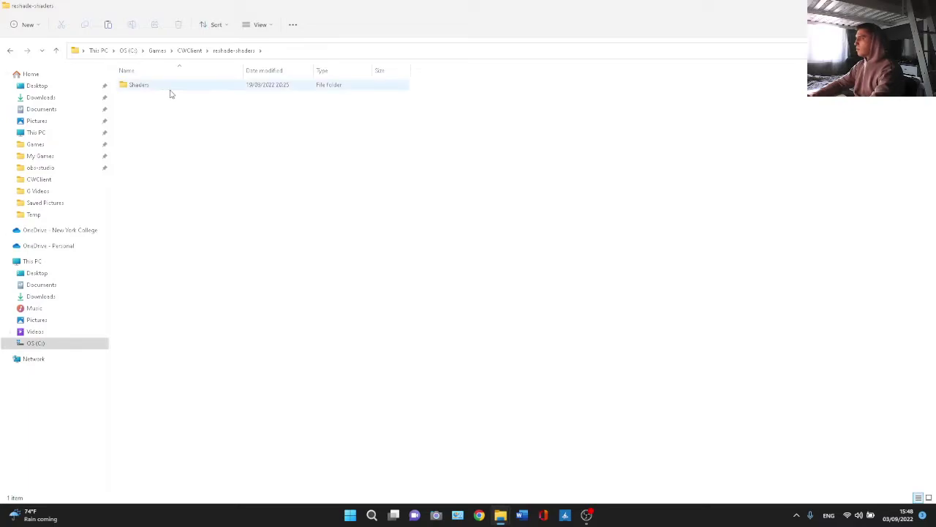
double_click(169, 93)
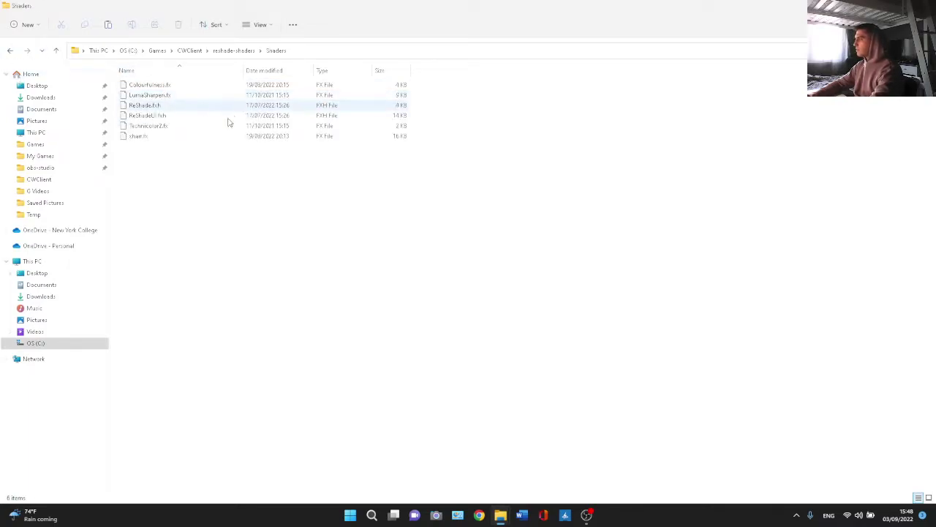
right_click(166, 169)
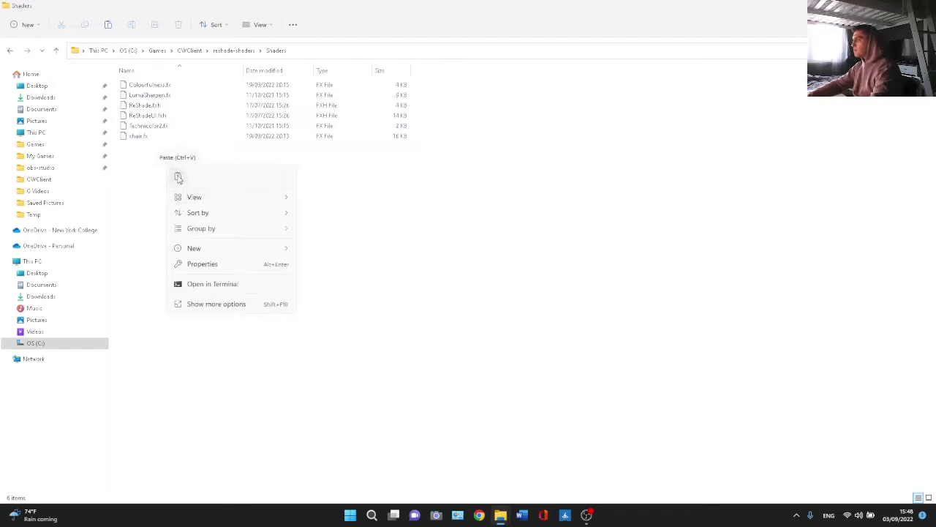
click(178, 177)
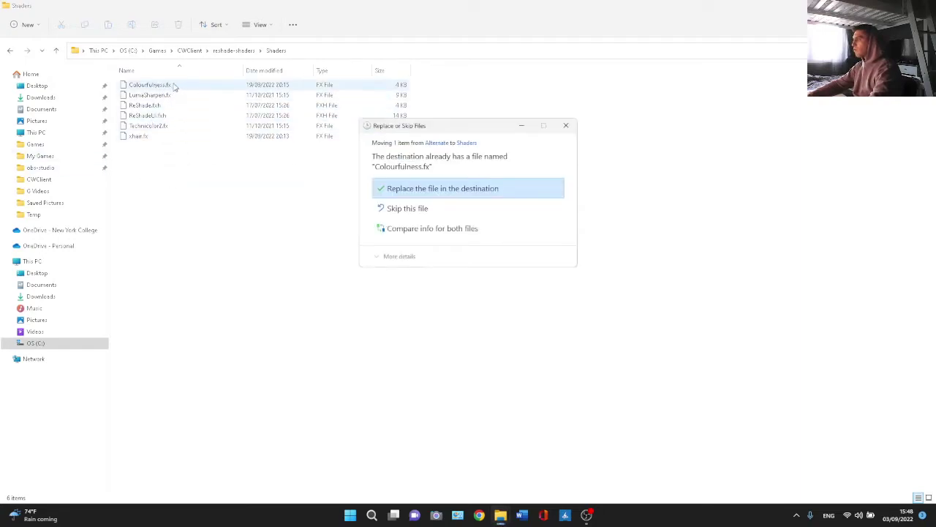
click(566, 125)
key(alt+Left)
Launch CWClient from the desktop and start the game with single threaded rendering left off.
key(super+d)
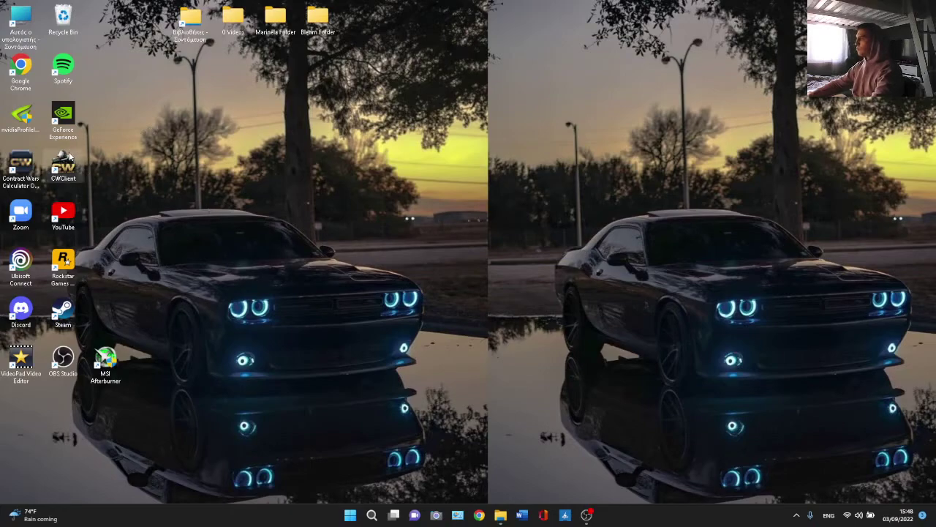
double_click(69, 157)
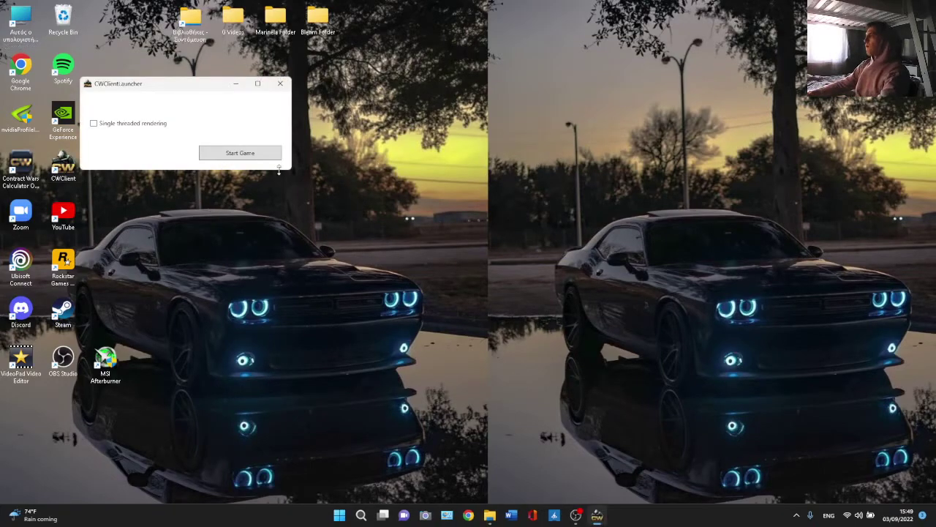
click(276, 155)
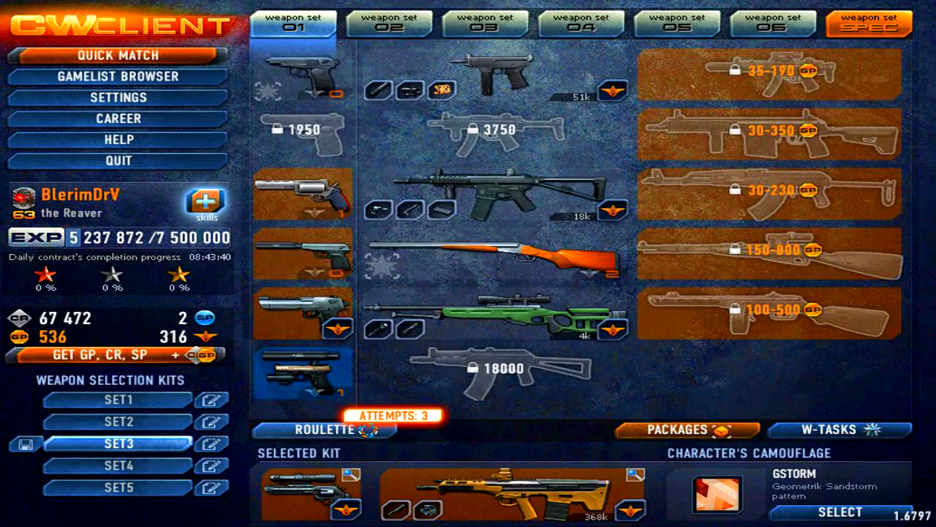
Open the ReShade overlay in the game, examine the Colourfulness, LumaSharpen, Technicolor2 and xhair effects, and leave the overlay.
key(Home)
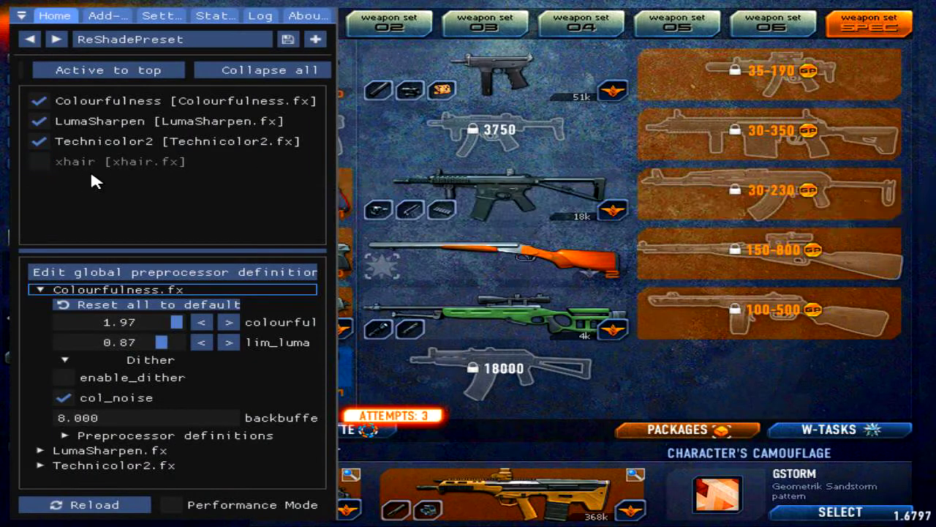
mouse_move(107, 166)
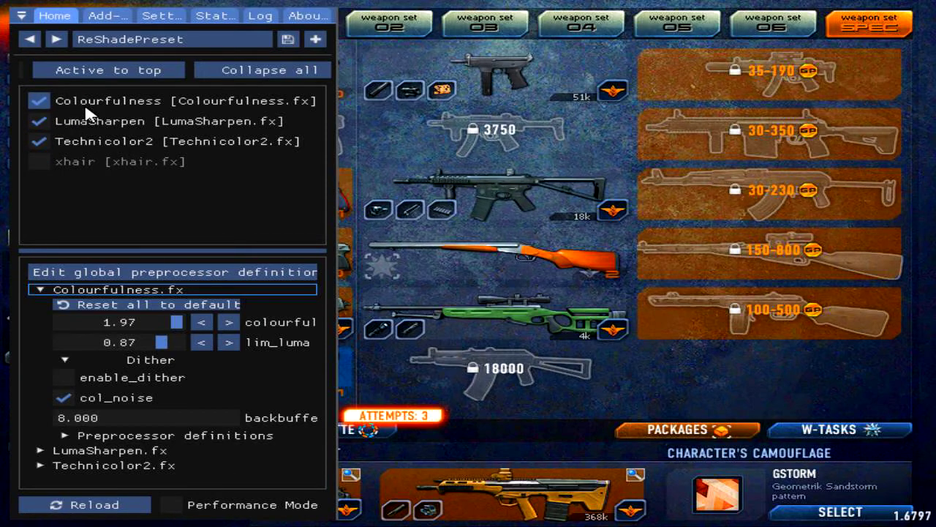
mouse_move(42, 162)
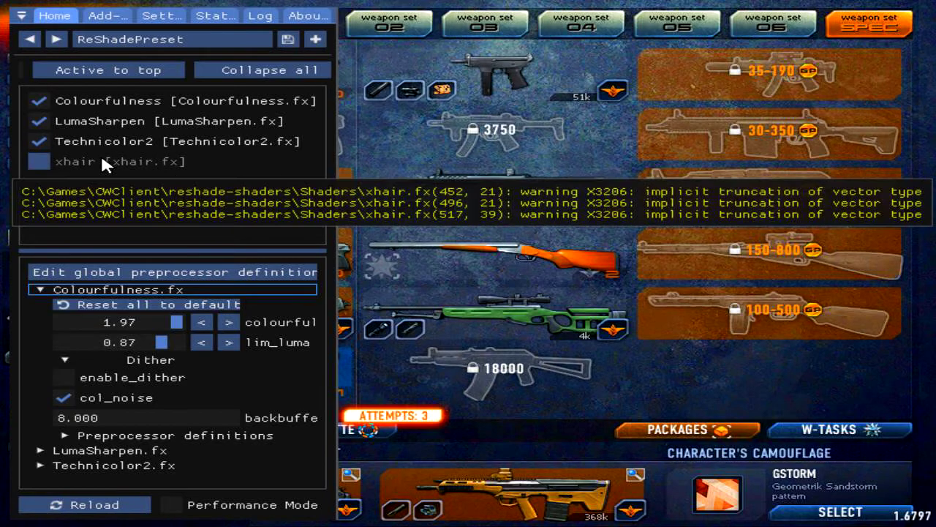
key(Home)
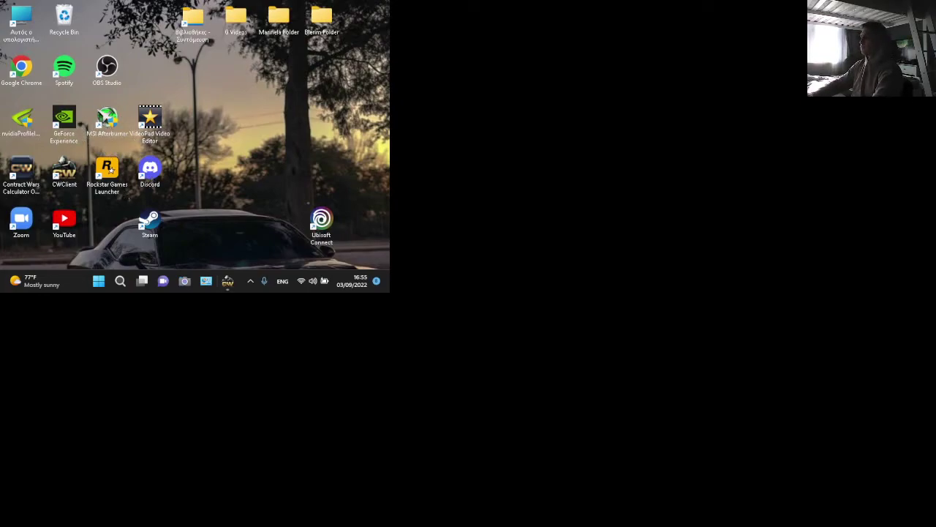
key(alt+Tab)
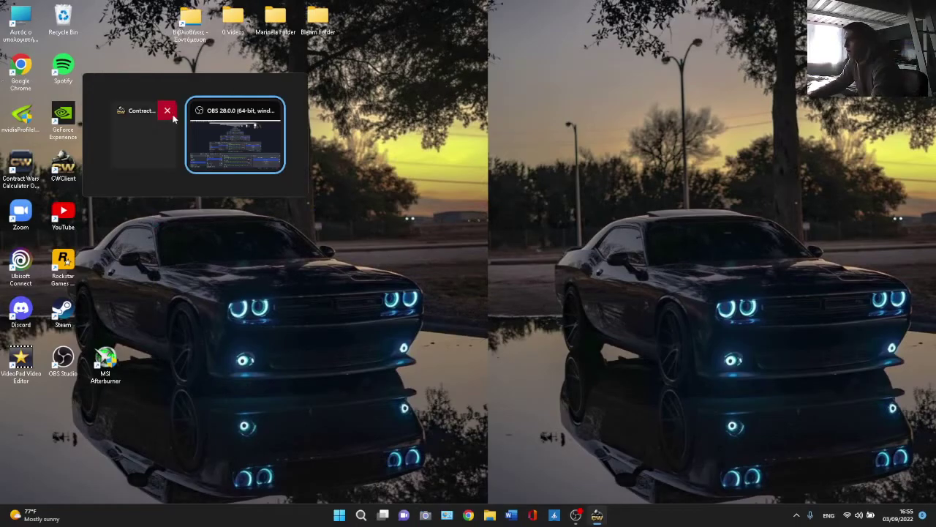